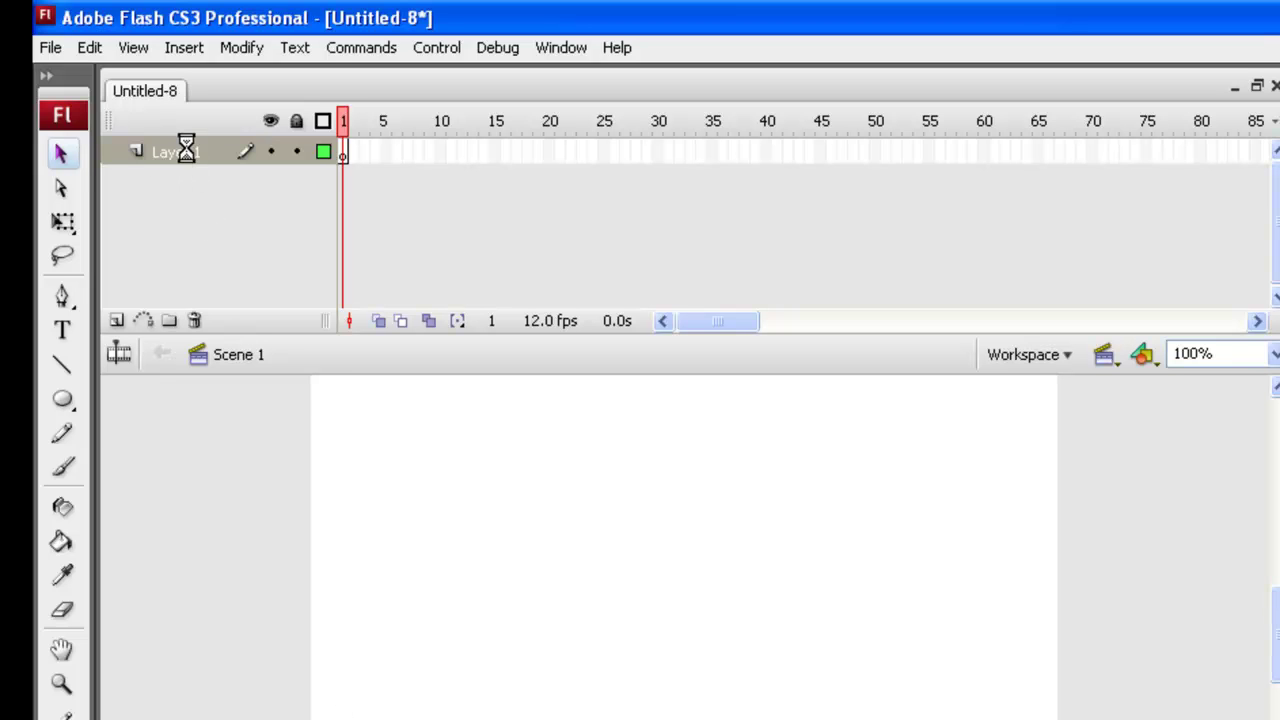
# - Set the stage background colour to black
pyautogui.click(186, 147)
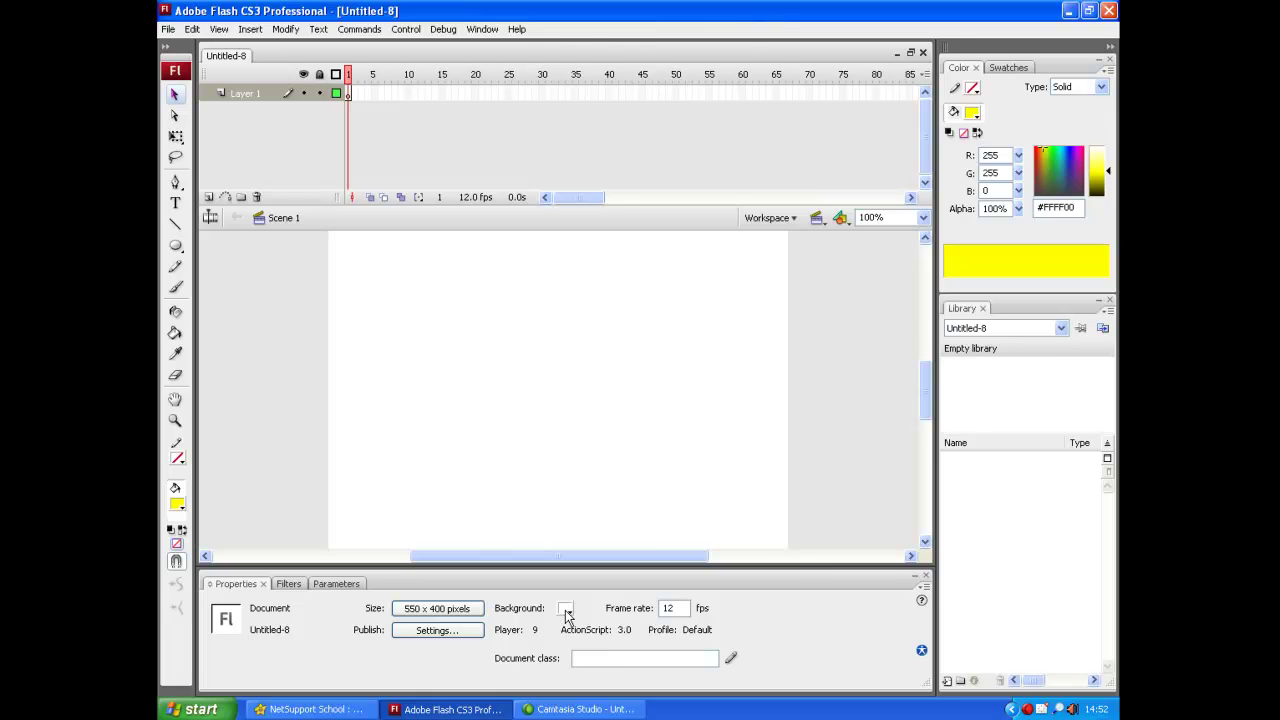
pyautogui.click(566, 609)
pyautogui.click(576, 461)
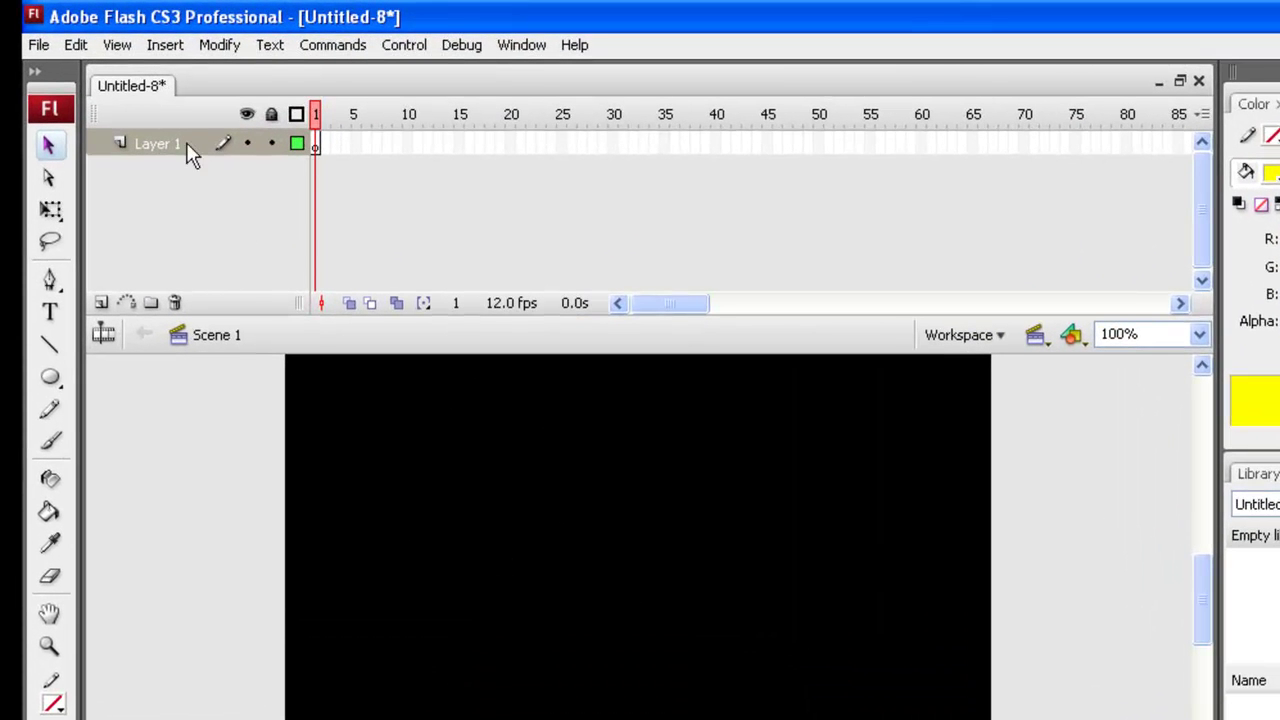
# - Rename Layer 1 to 'bg'
pyautogui.doubleClick(186, 144)
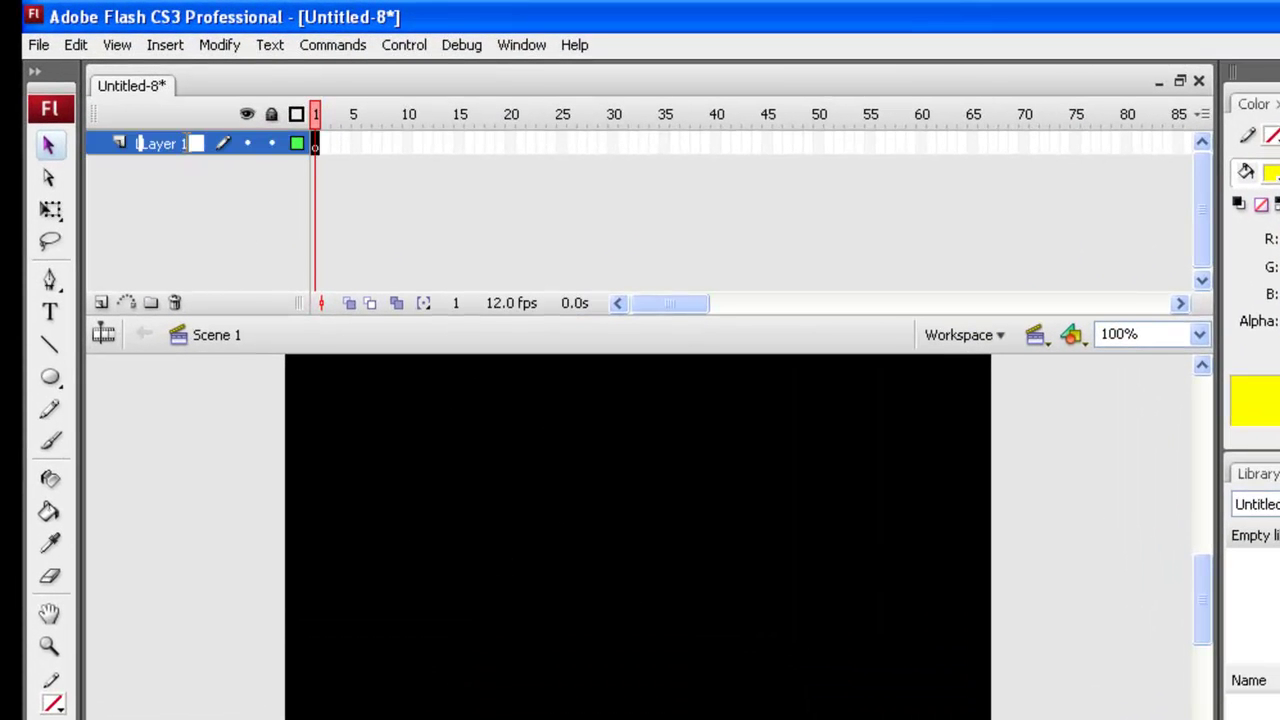
pyautogui.write('bg')
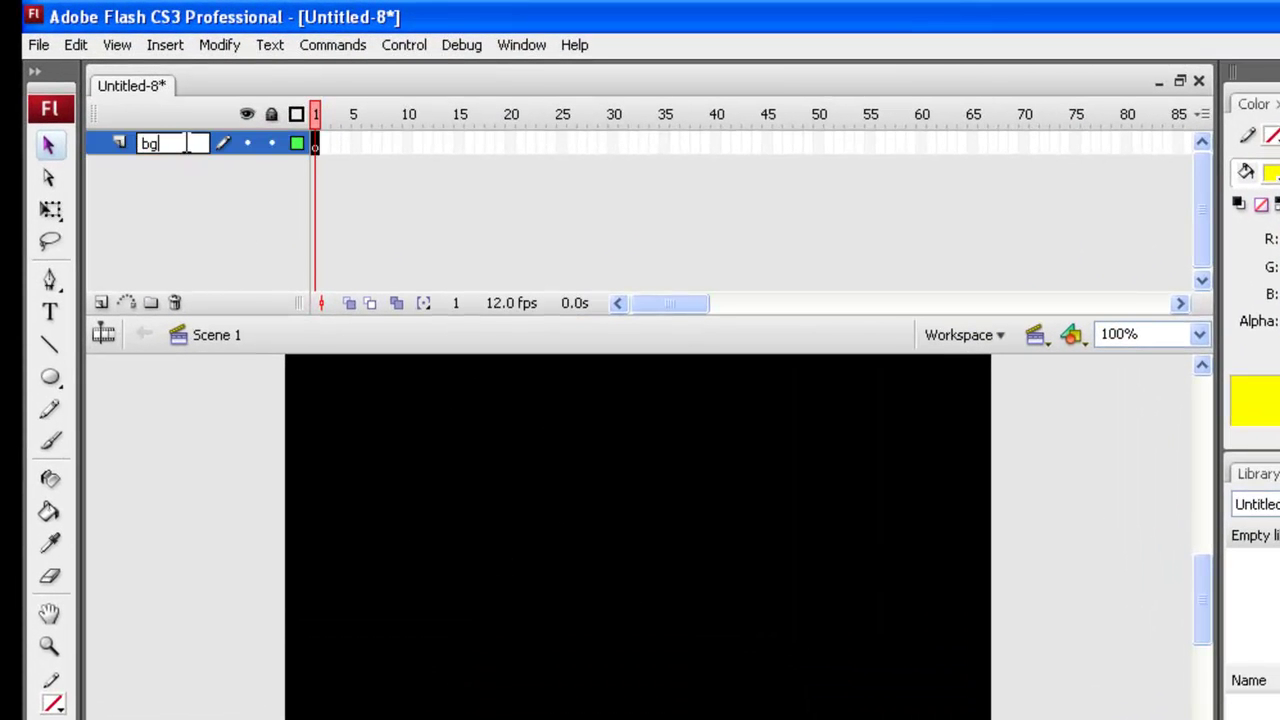
pyautogui.click(222, 262)
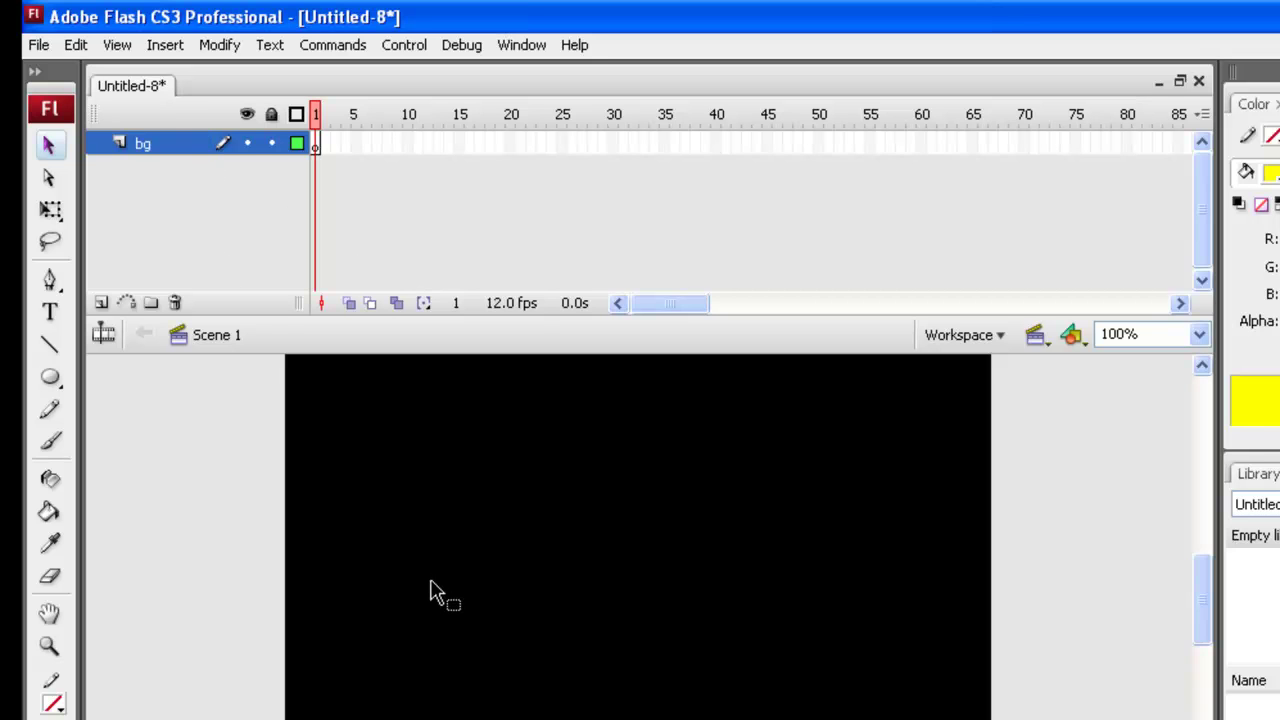
# - Insert a new layer above bg and name it 'pic'
pyautogui.click(103, 304)
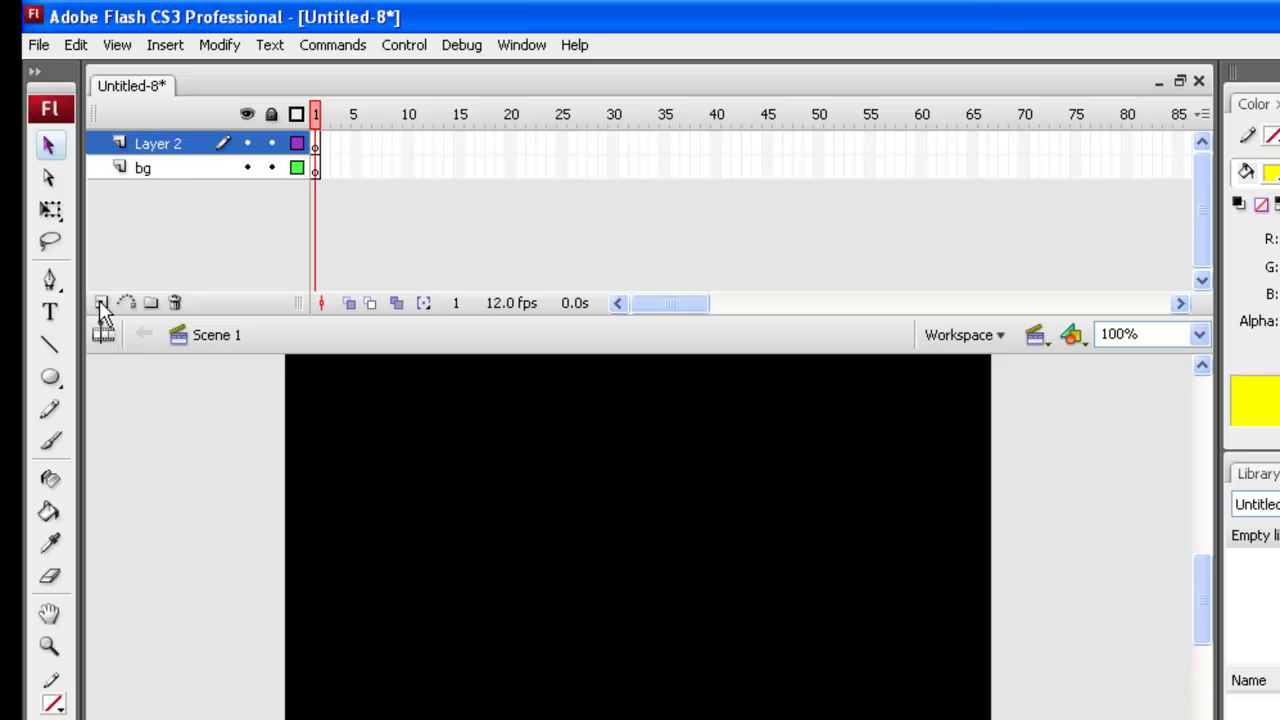
pyautogui.doubleClick(168, 140)
pyautogui.write('pic')
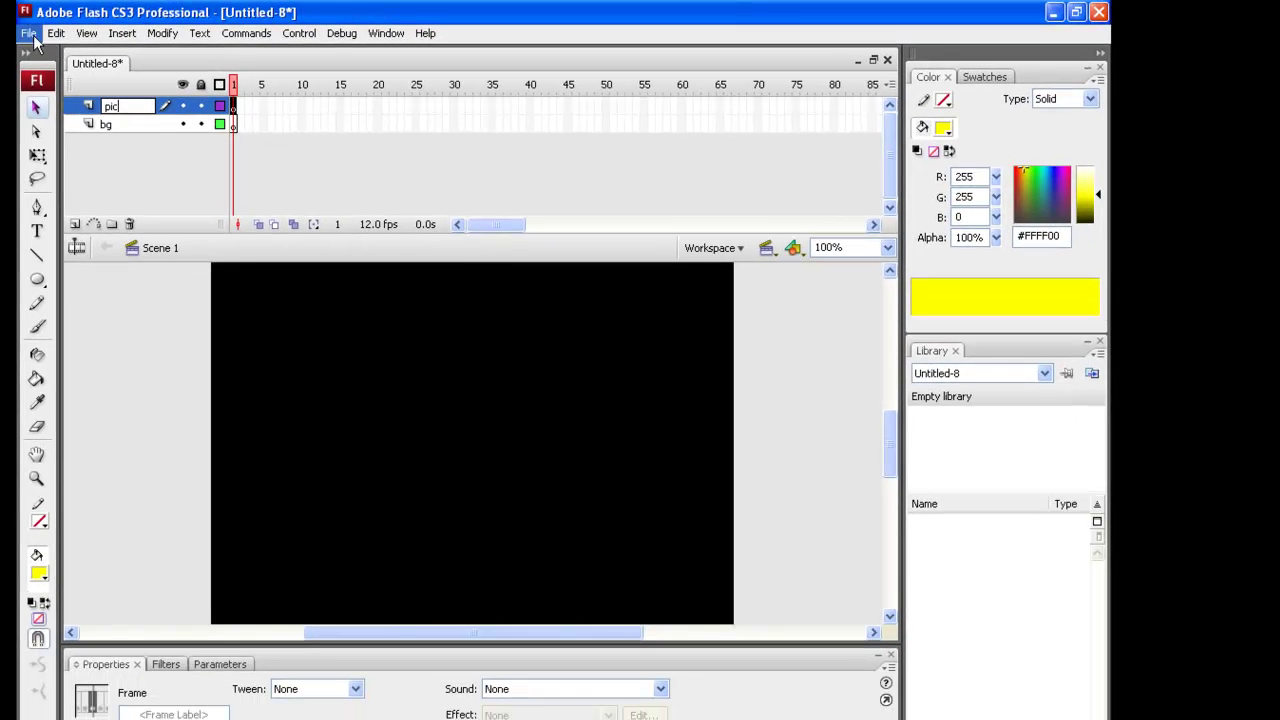
# - Import the chimp JPEG into the Library and preview the bitmap there
pyautogui.click(29, 34)
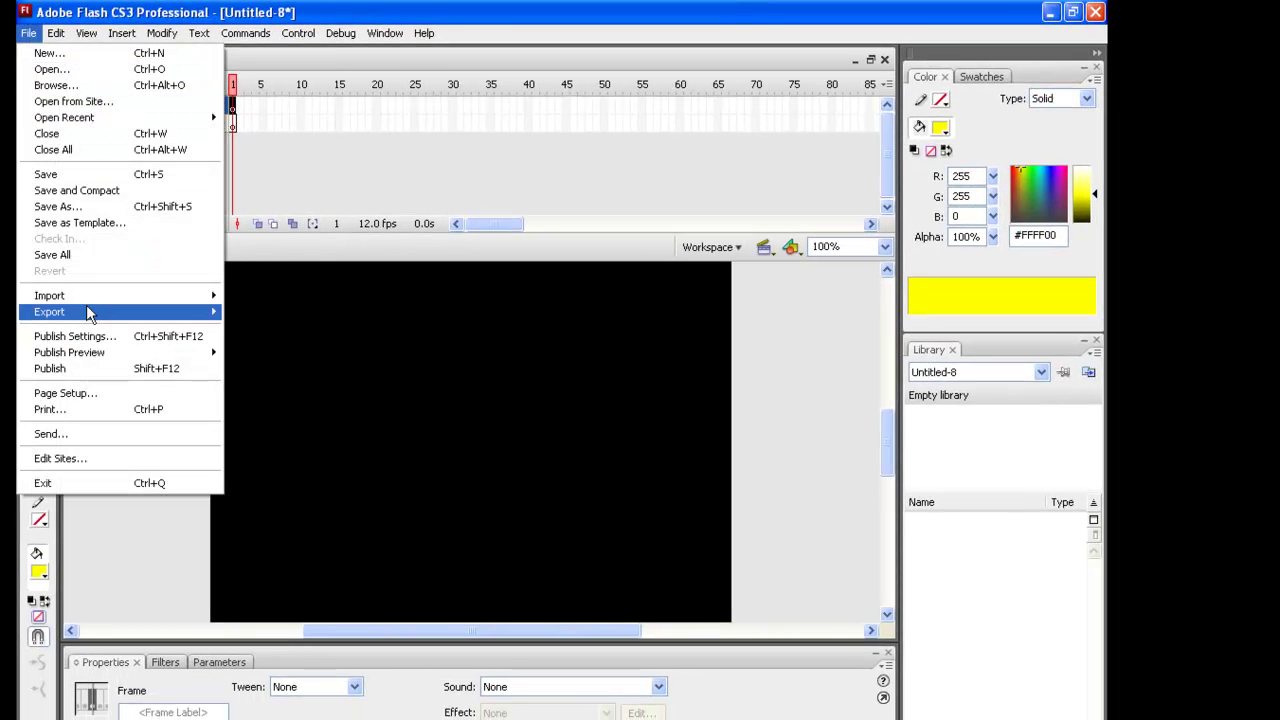
pyautogui.moveTo(49, 295)
pyautogui.click(306, 313)
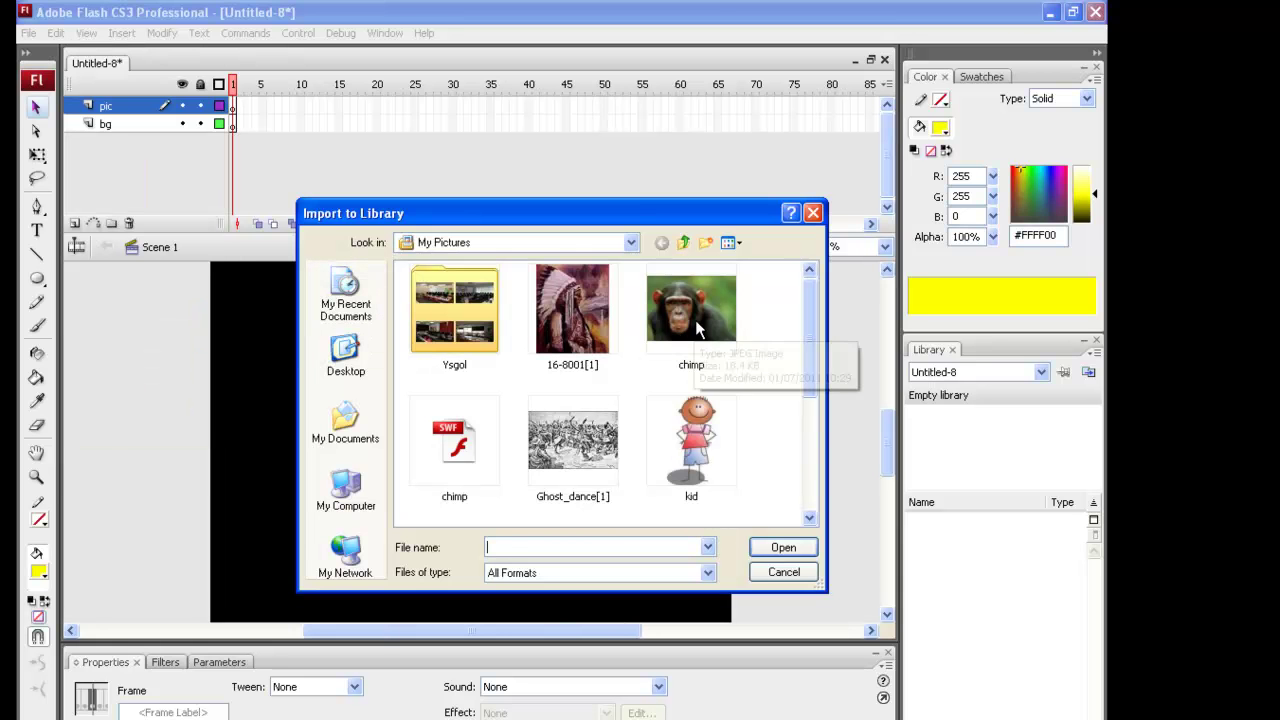
pyautogui.click(695, 320)
pyautogui.click(780, 550)
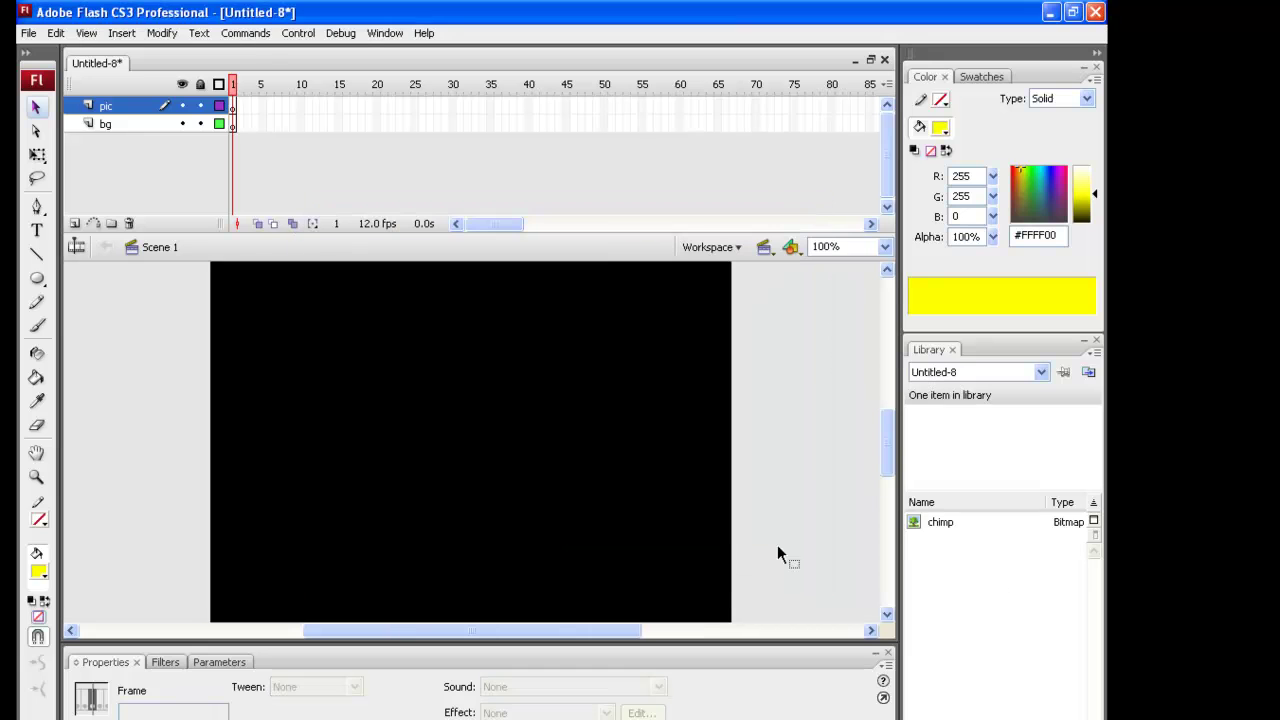
pyautogui.click(960, 536)
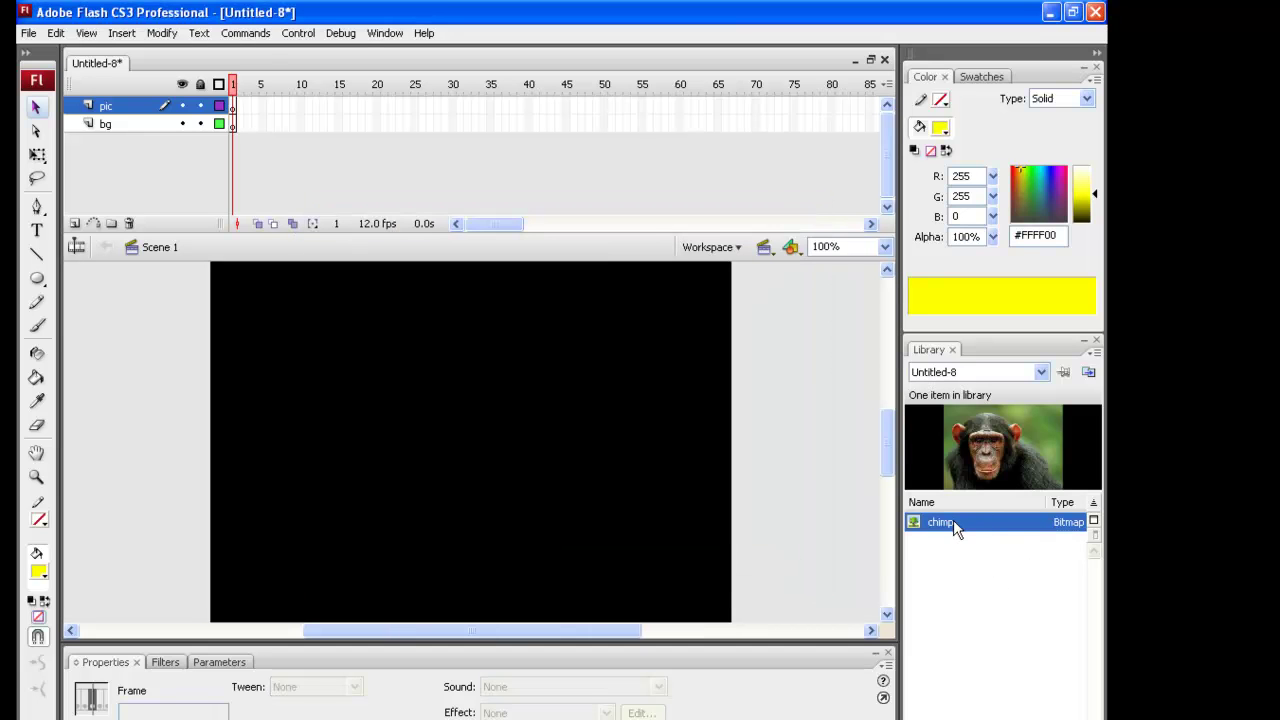
# - Place the chimp bitmap on the stage and convert it to a movie clip named chimp1
pyautogui.moveTo(955, 528); pyautogui.dragTo(440, 418)
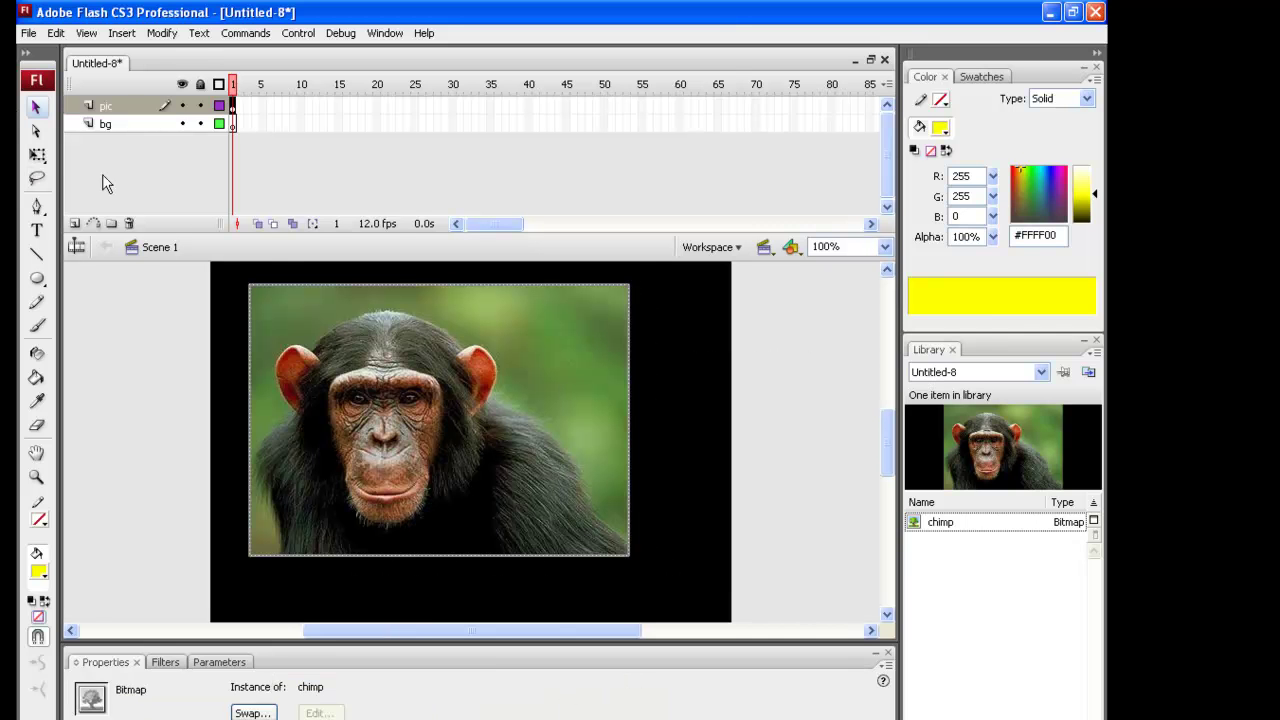
pyautogui.click(157, 36)
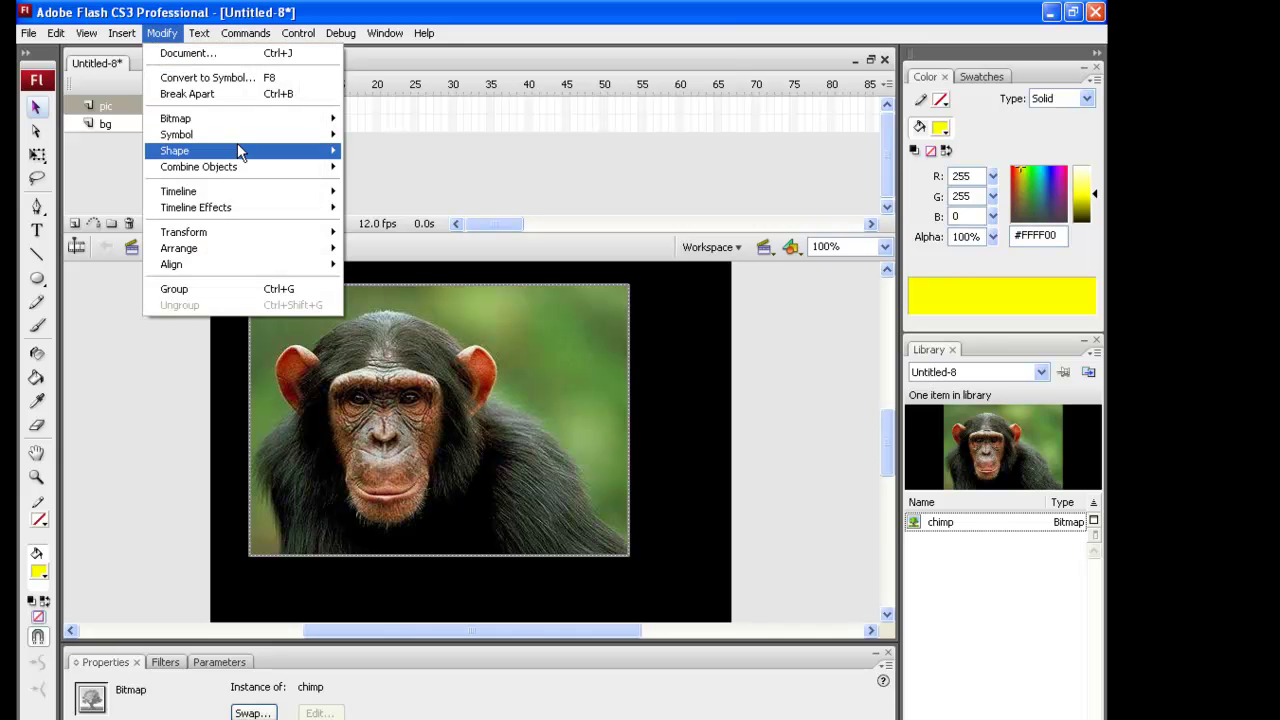
pyautogui.click(566, 374)
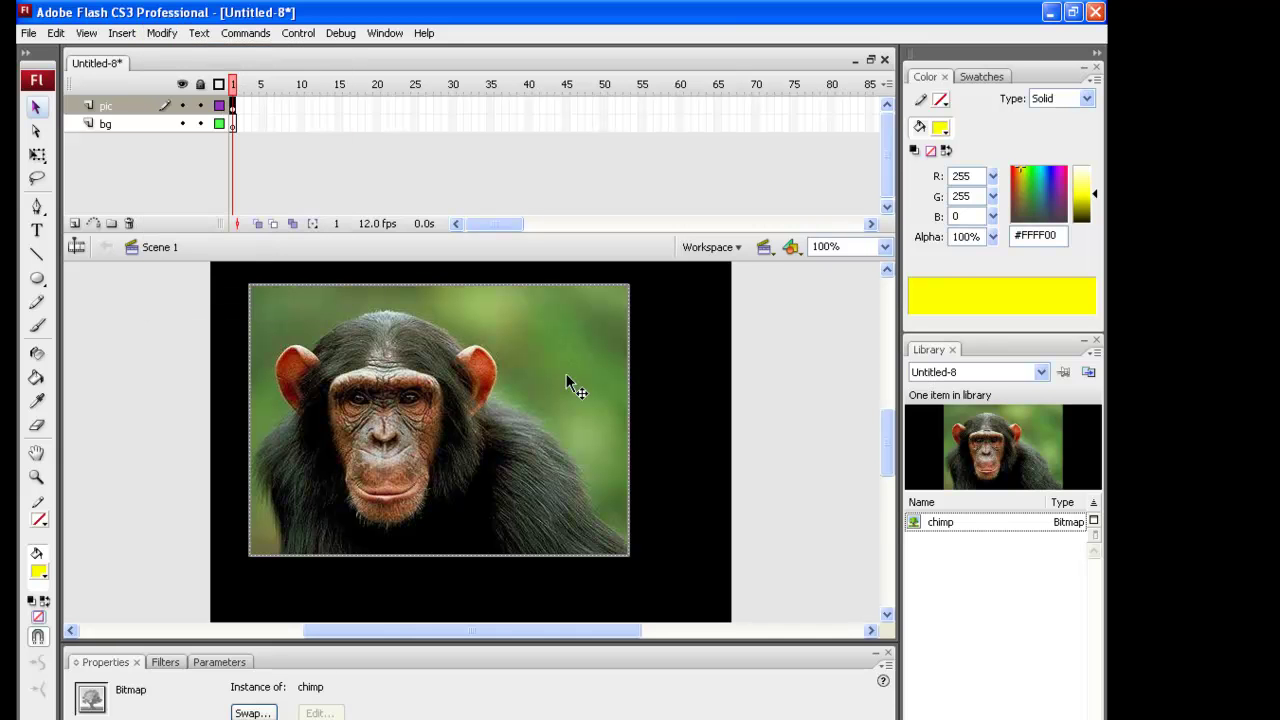
pyautogui.rightClick(566, 374)
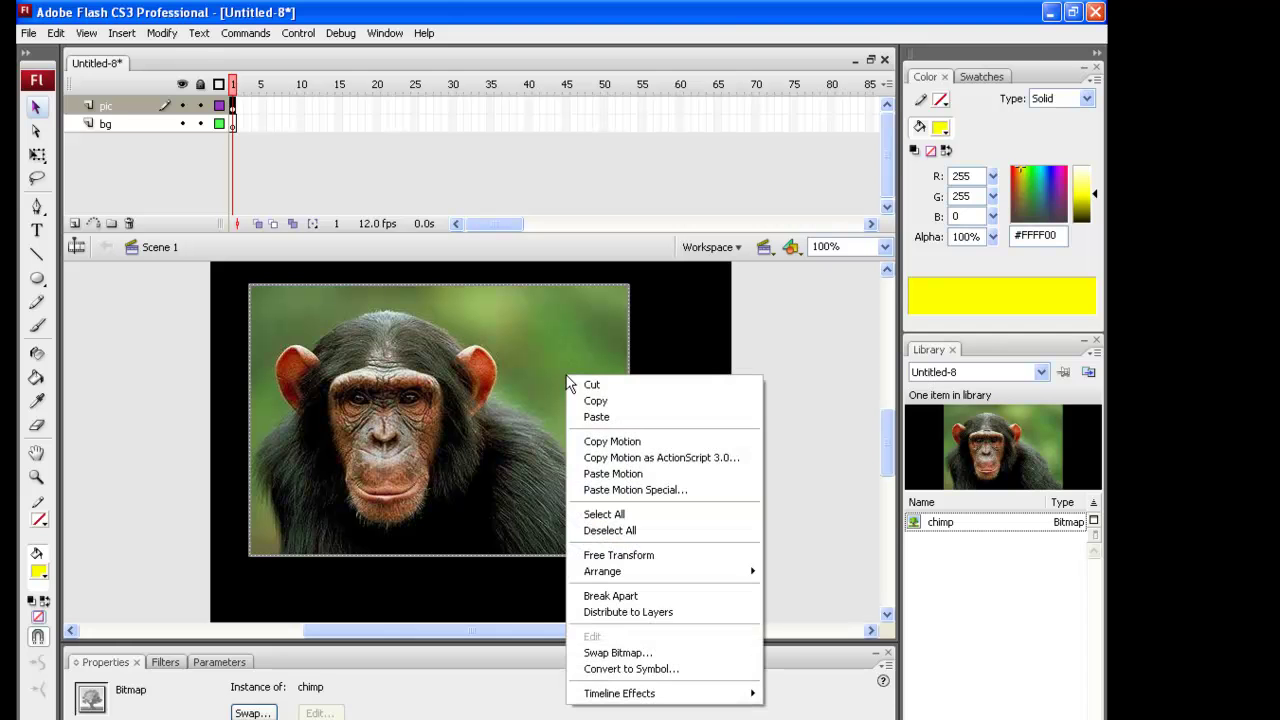
pyautogui.click(661, 669)
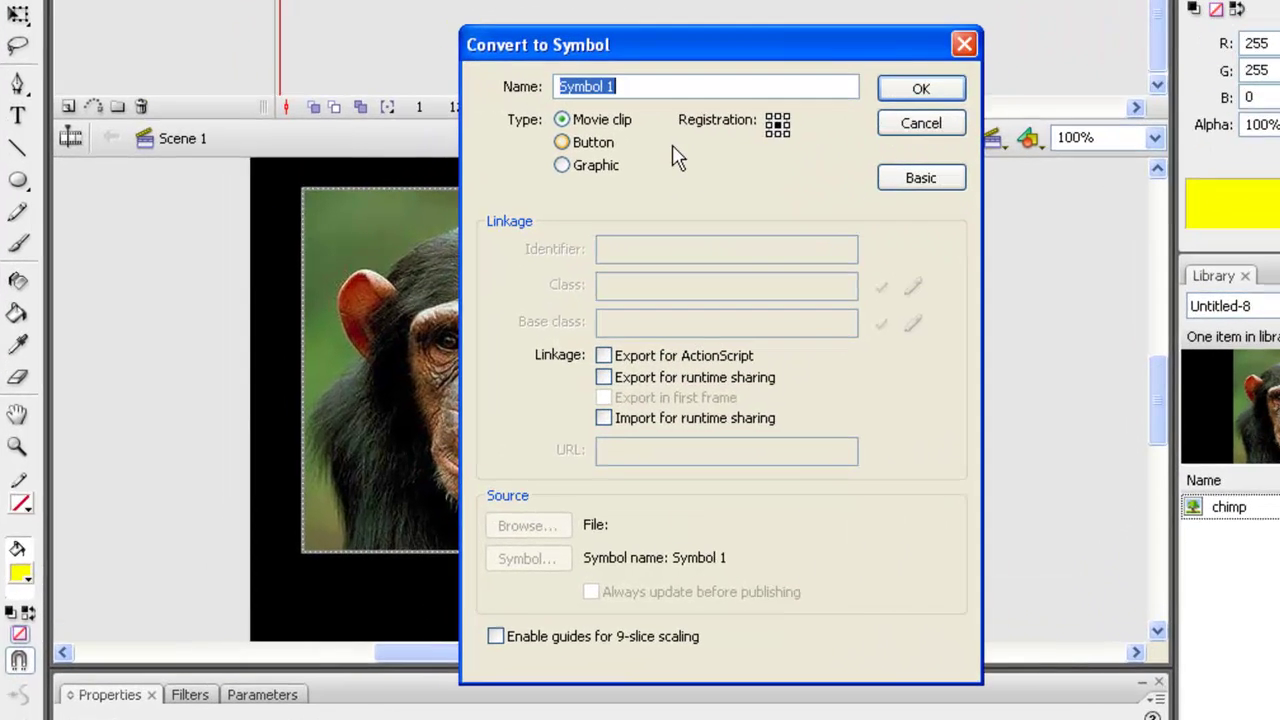
pyautogui.write('chimp1')
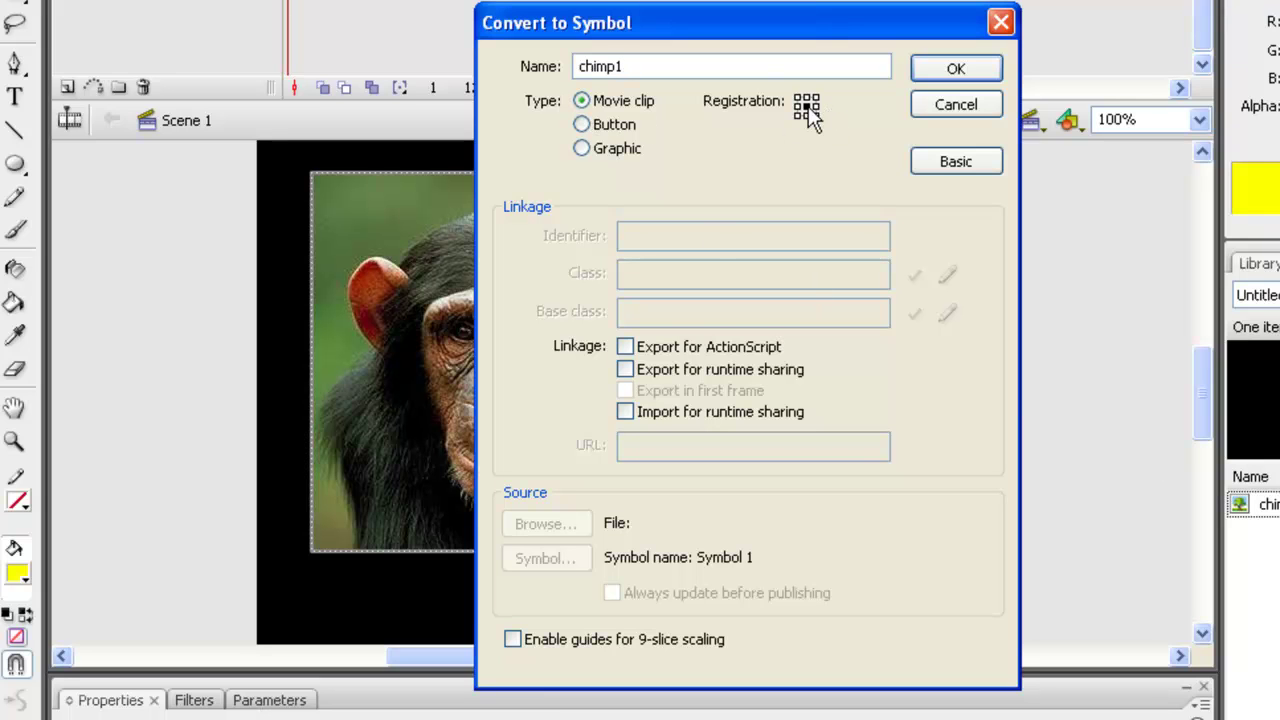
pyautogui.click(950, 72)
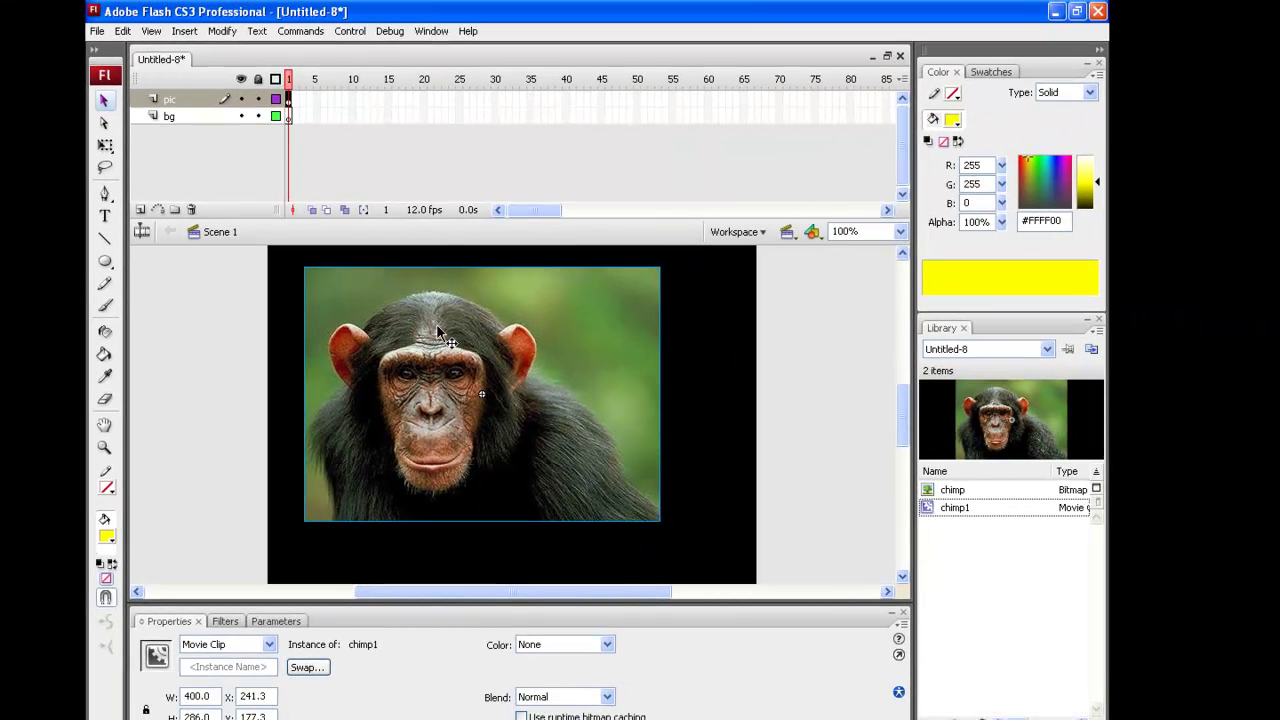
# - Reposition the chimp1 clip and scale it with Free Transform to 542.0 × 379.3
pyautogui.moveTo(437, 326); pyautogui.dragTo(465, 341)
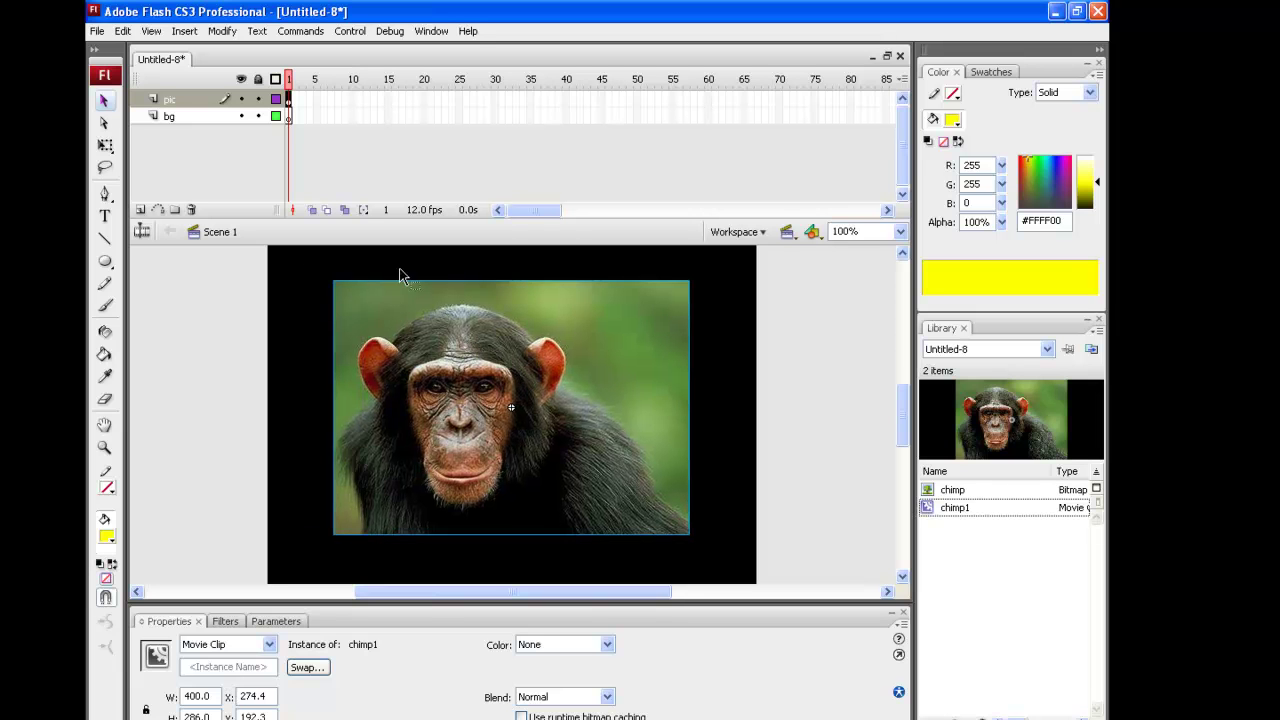
pyautogui.click(105, 145)
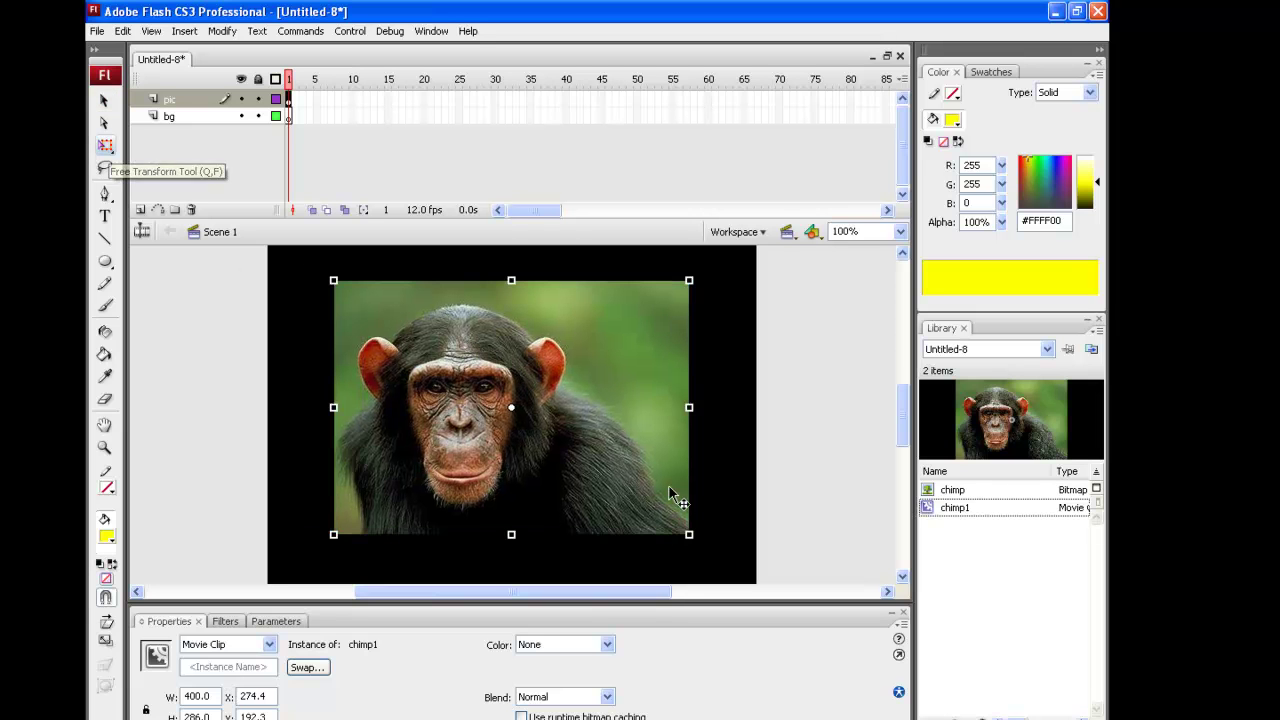
pyautogui.moveTo(689, 533); pyautogui.dragTo(752, 573)
pyautogui.scroll(3, 788, 420)
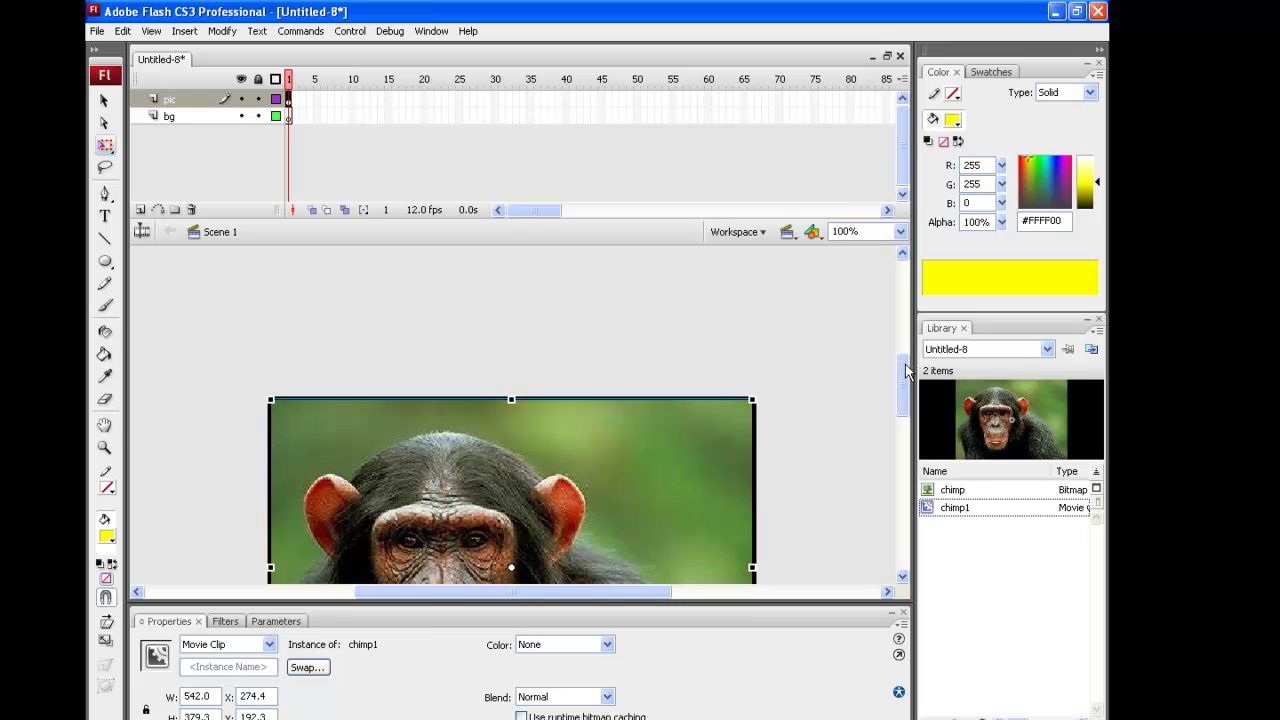
pyautogui.moveTo(905, 371); pyautogui.dragTo(905, 405)
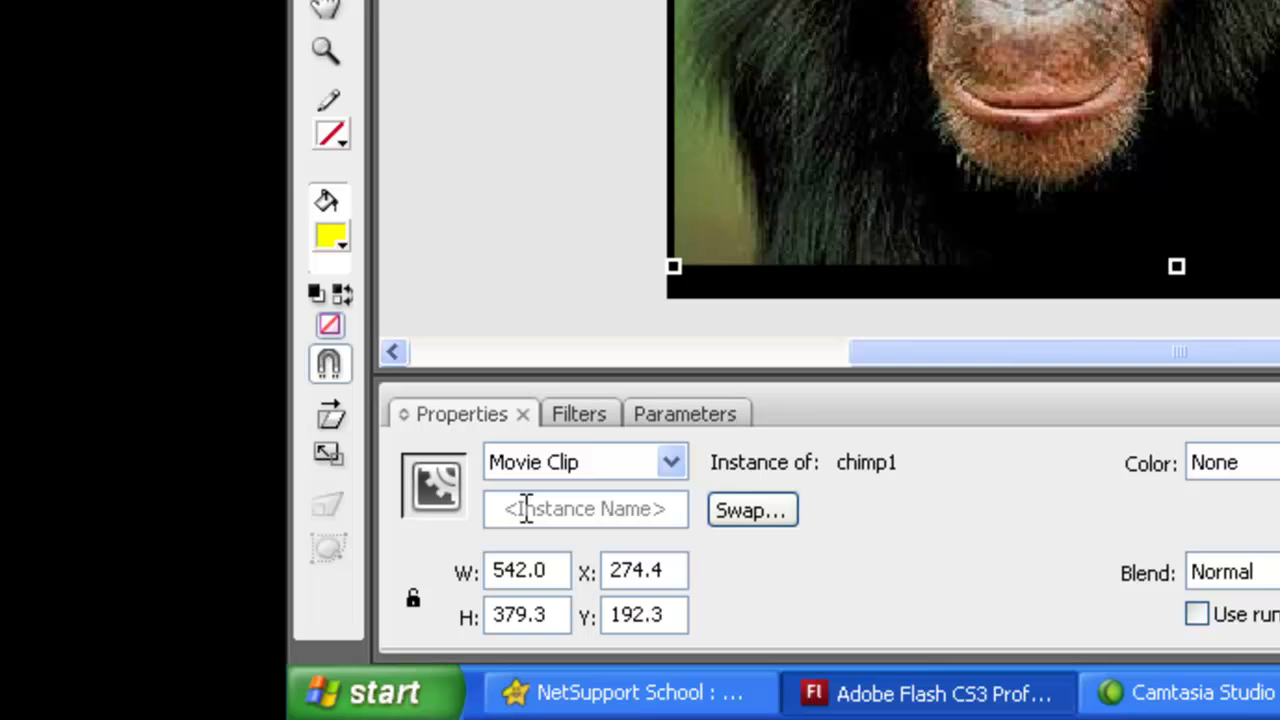
# - Give the chimp clip the instance name chimp1 in Properties
pyautogui.click(526, 509)
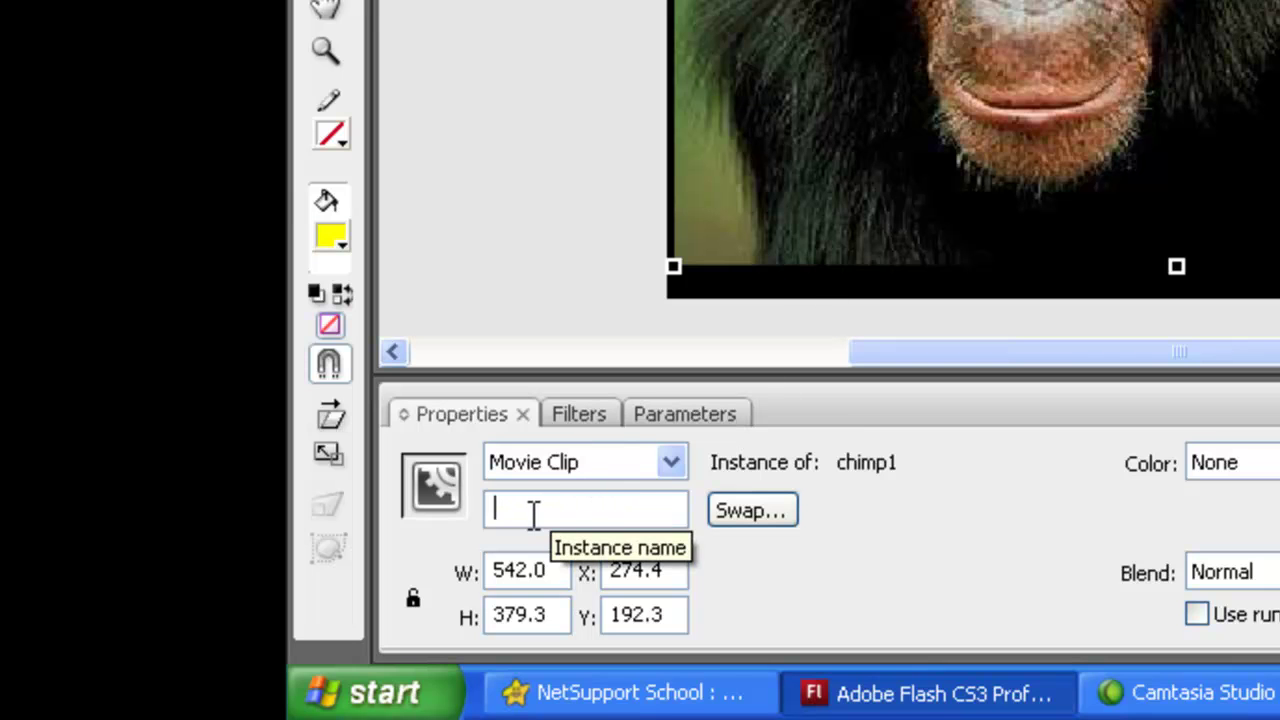
pyautogui.write('chim')
pyautogui.write('p_')
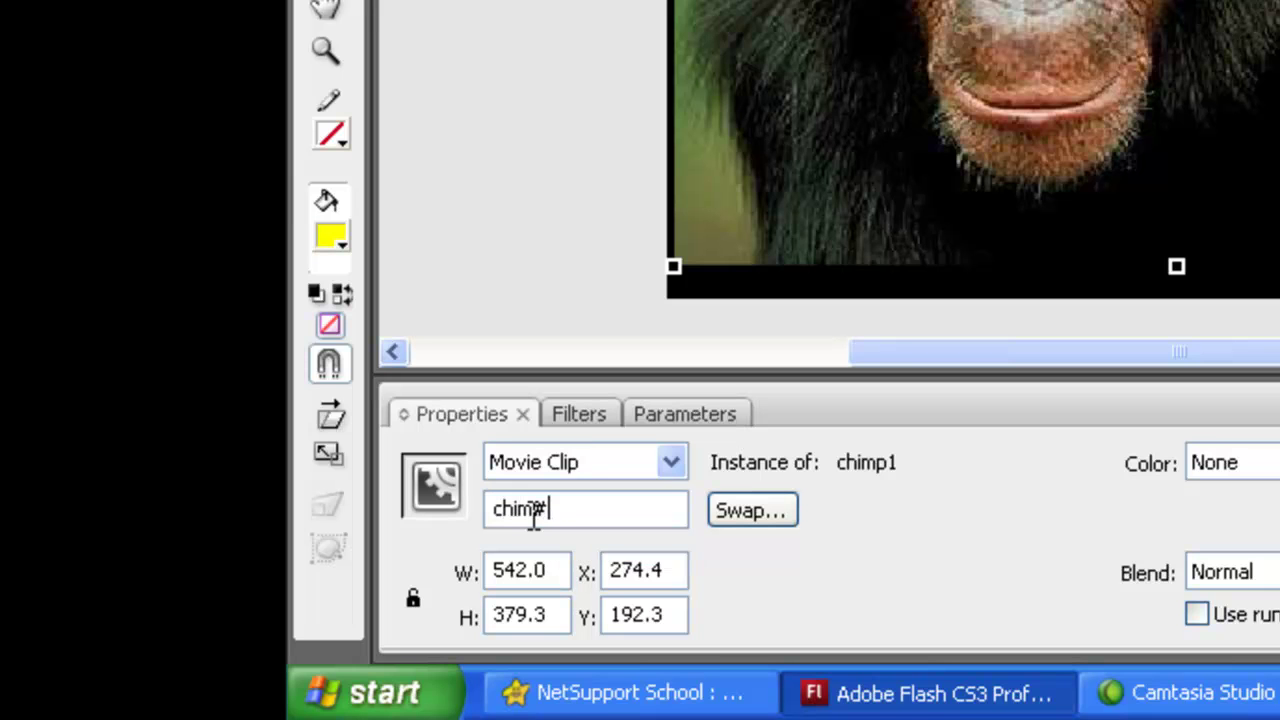
pyautogui.press('BackSpace')
pyautogui.press('BackSpace')
pyautogui.write('51')
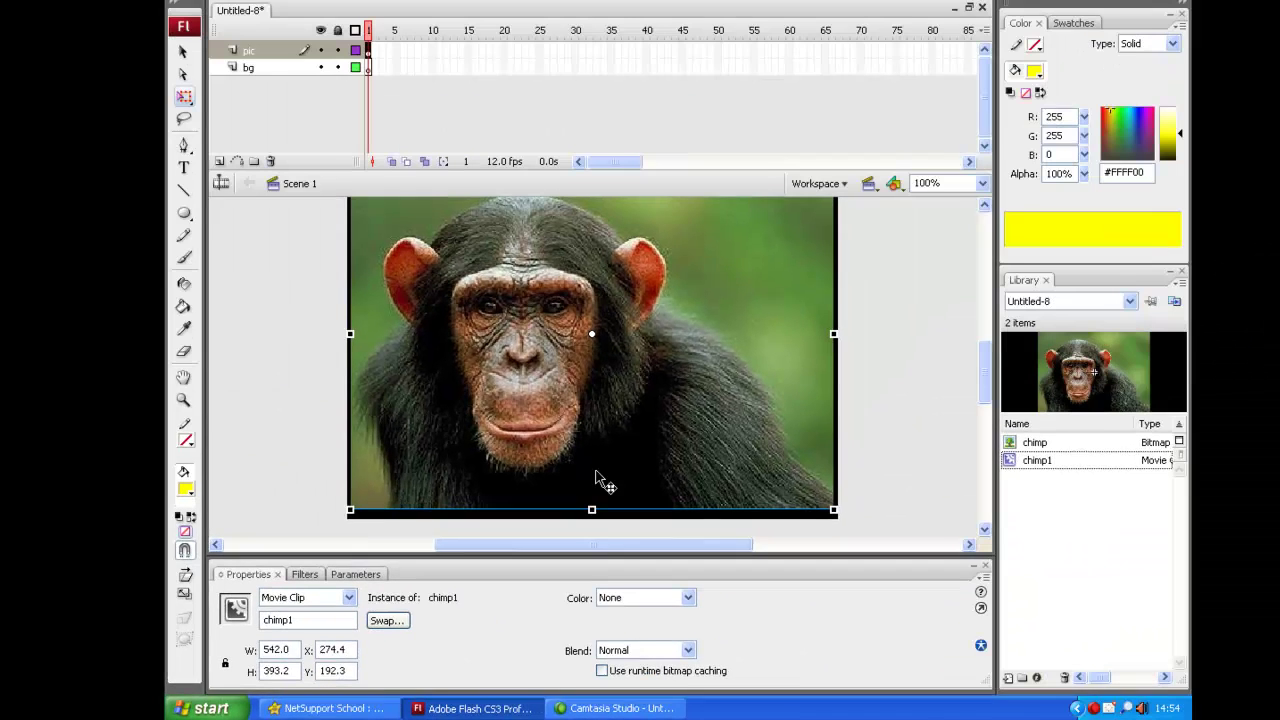
# - Stretch the chimp clip to 393.2 high, then deselect it
pyautogui.moveTo(561, 516); pyautogui.dragTo(562, 495)
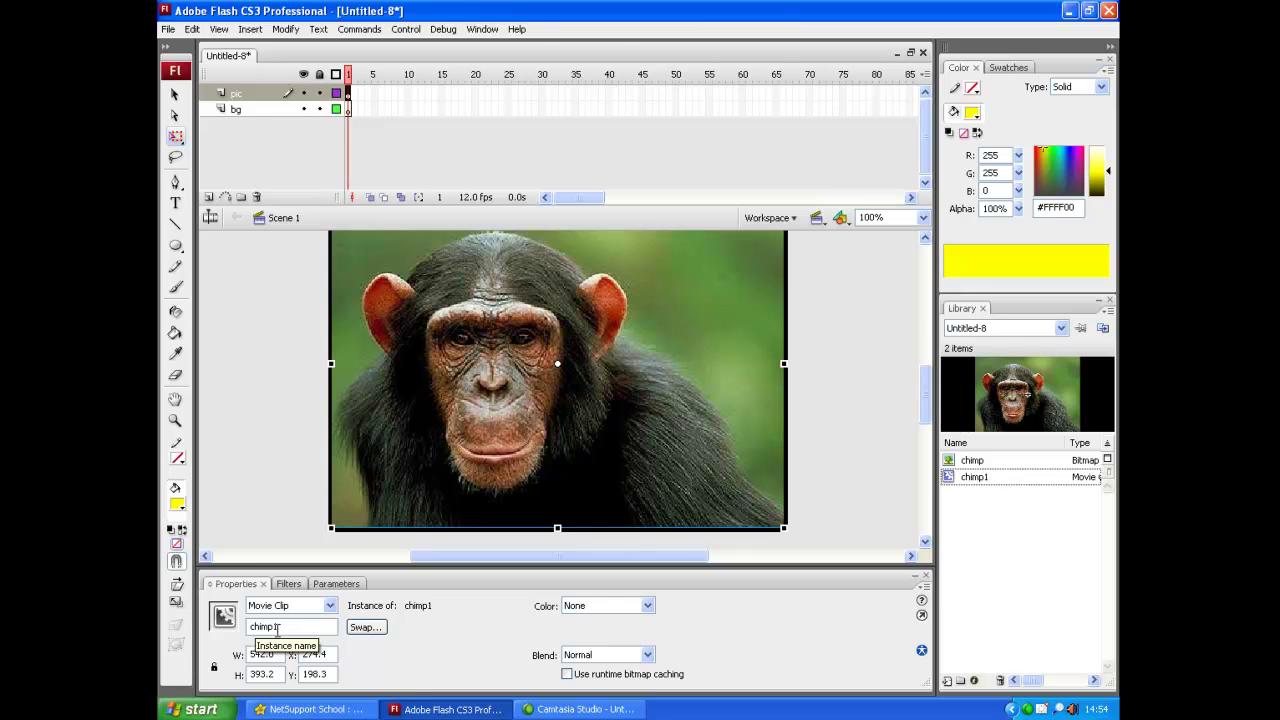
pyautogui.moveTo(277, 628); pyautogui.dragTo(243, 626)
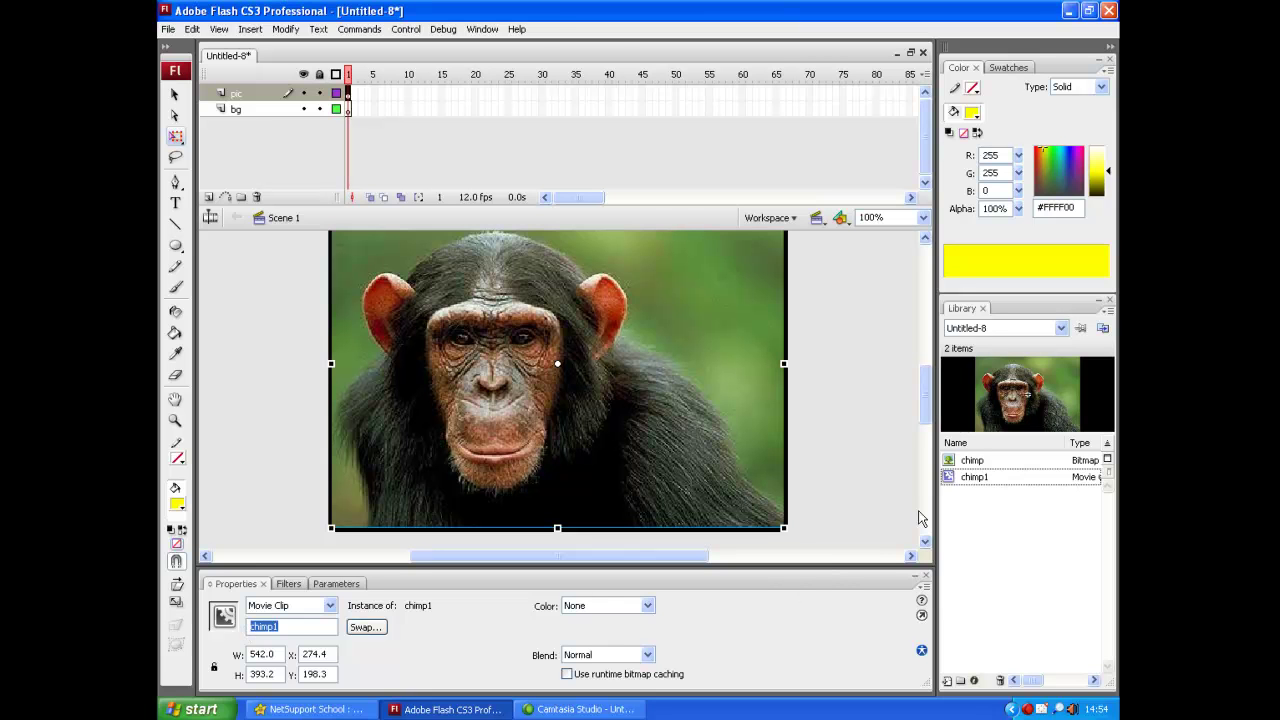
pyautogui.click(280, 630)
pyautogui.click(848, 418)
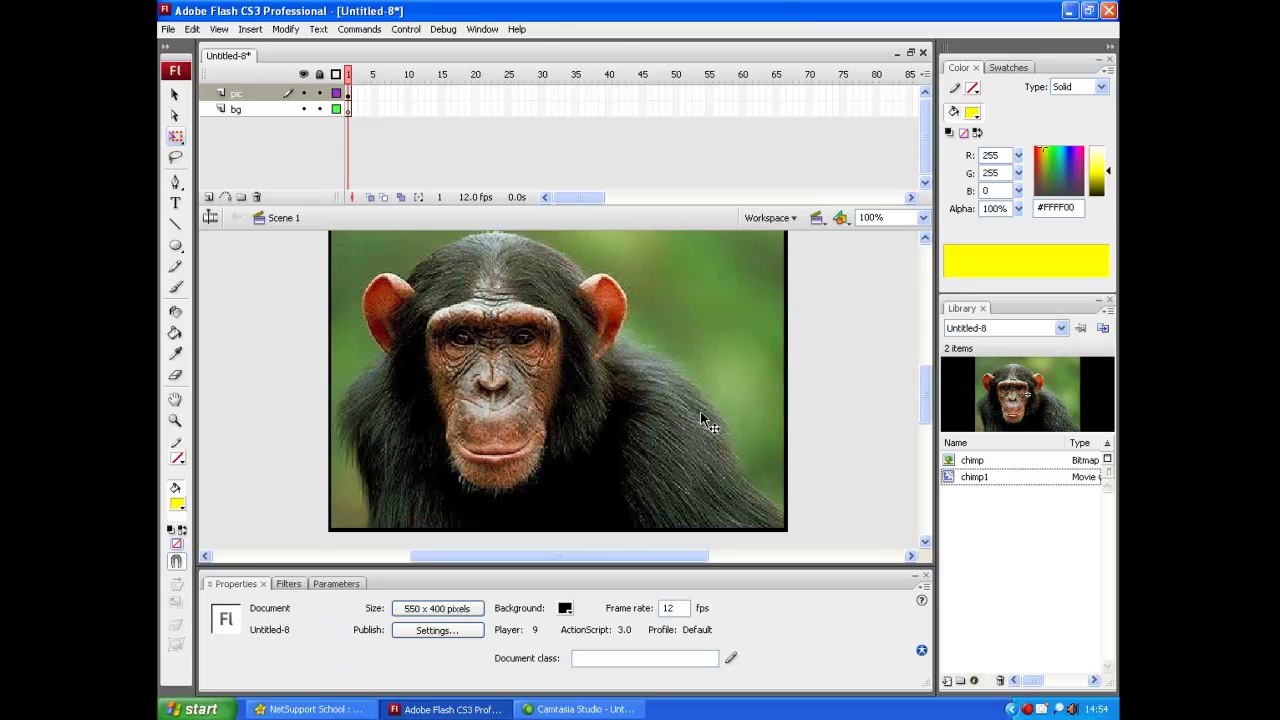
# - Lock the pic layer and add a new layer above it named msk
pyautogui.click(320, 94)
pyautogui.click(384, 112)
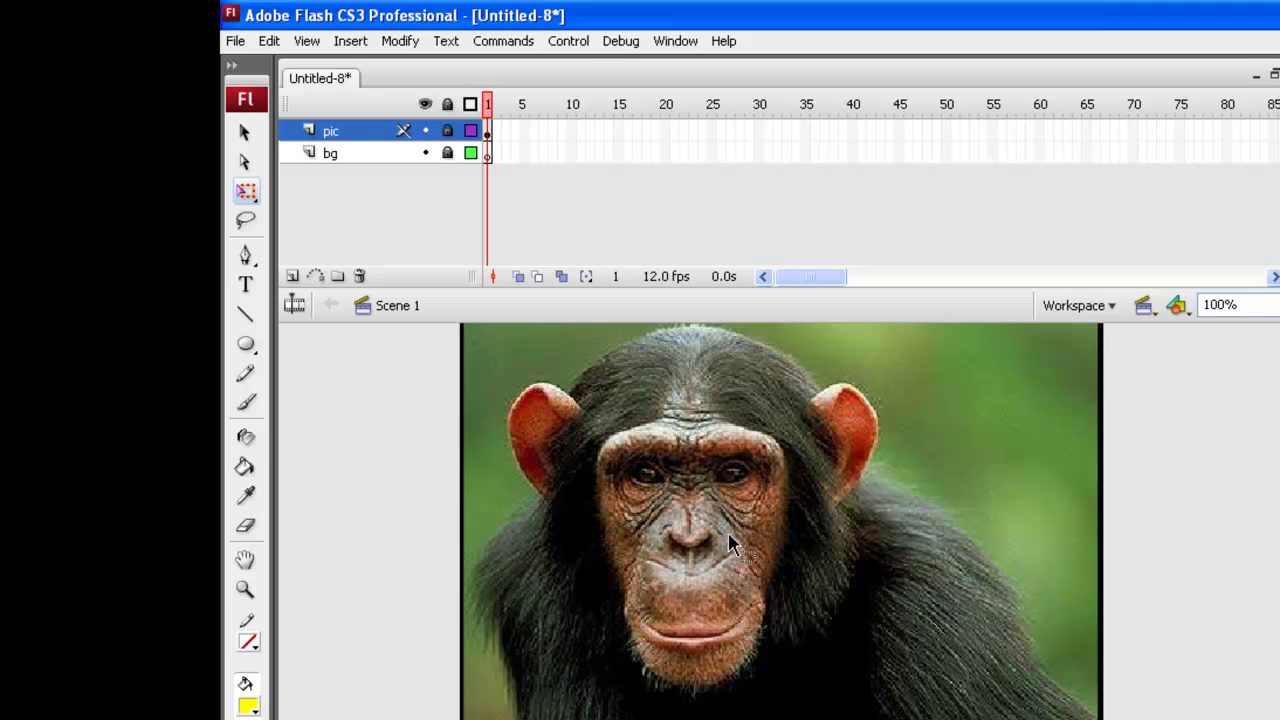
pyautogui.click(293, 278)
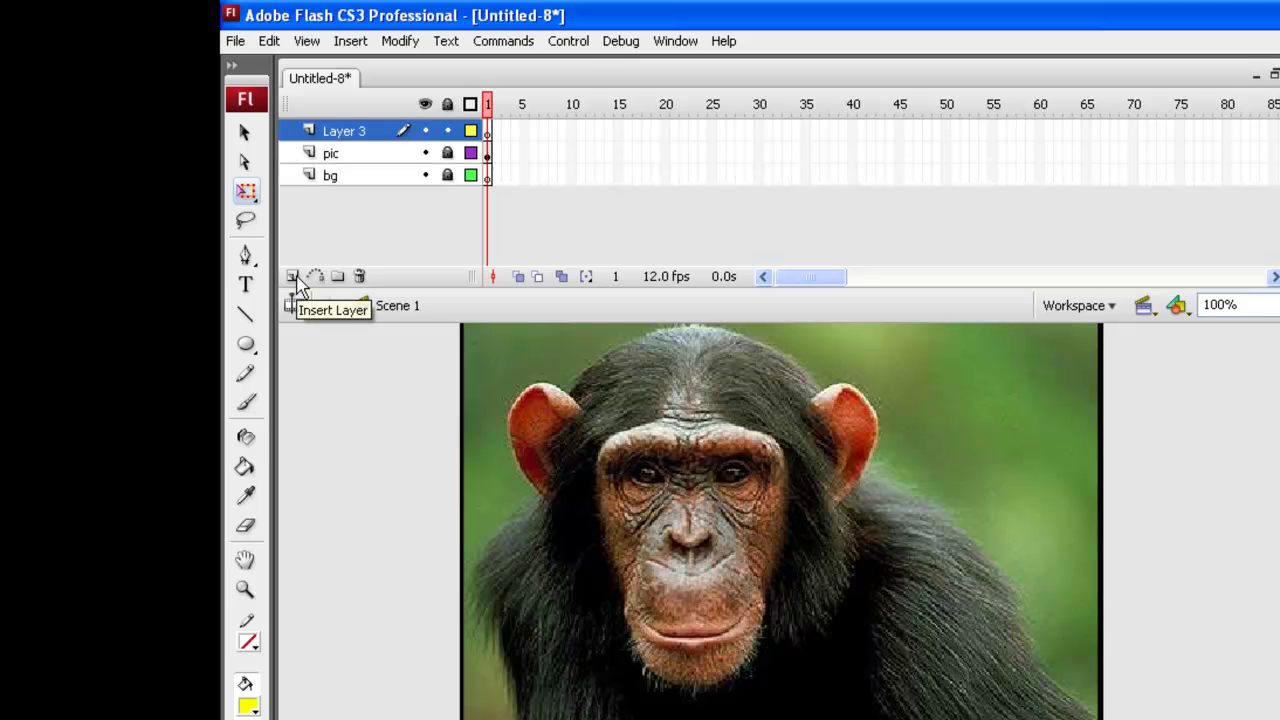
pyautogui.doubleClick(353, 131)
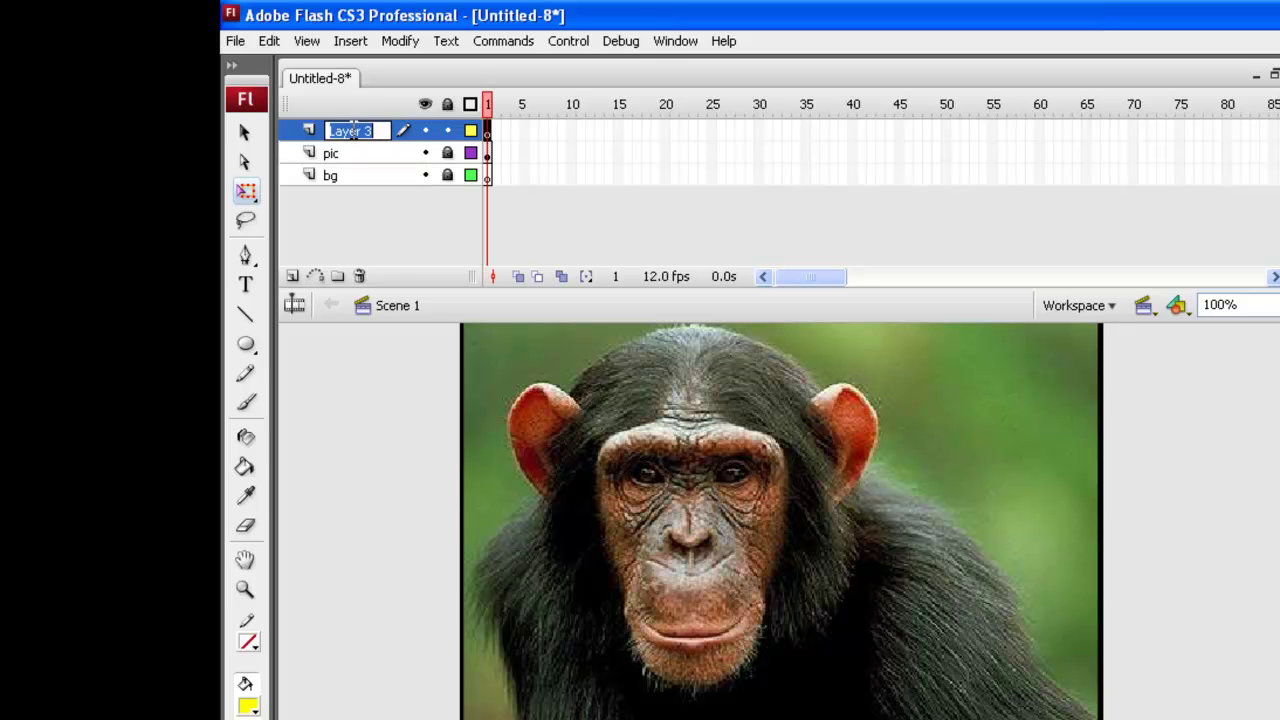
pyautogui.write('msk')
pyautogui.click(378, 195)
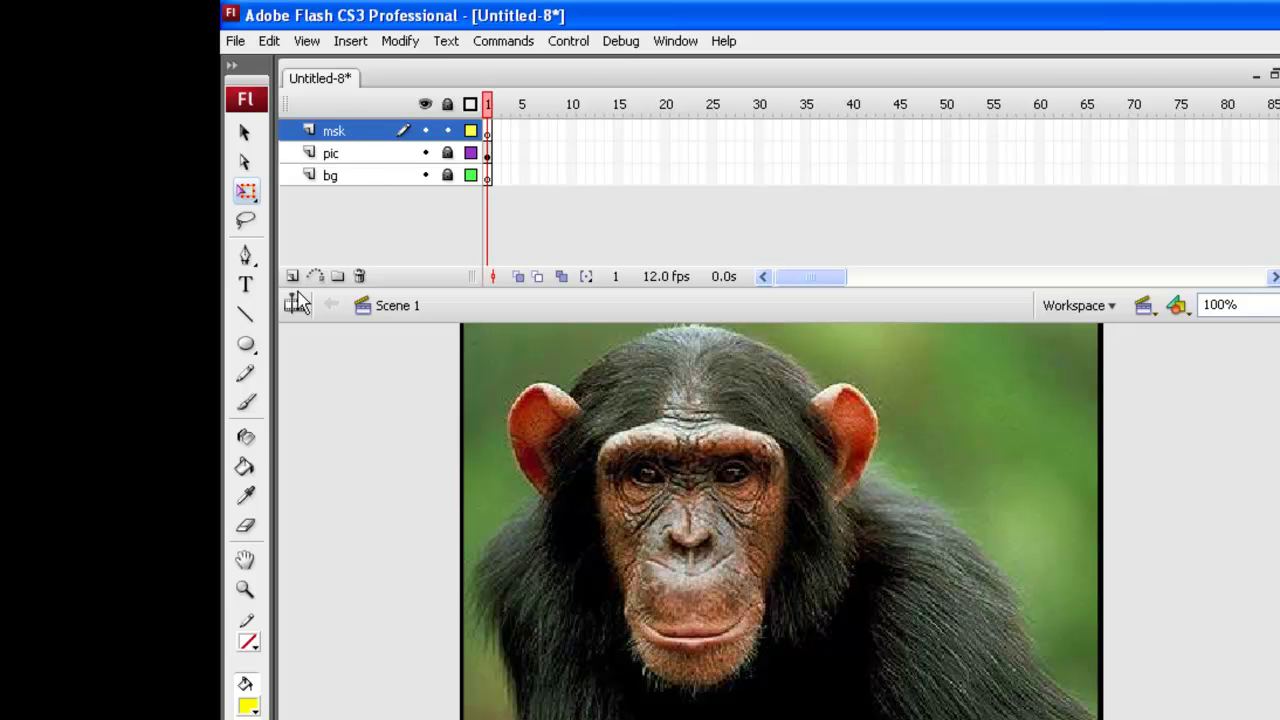
# - Choose the Oval tool with no stroke colour and a yellow #FFFF00 fill
pyautogui.click(252, 352)
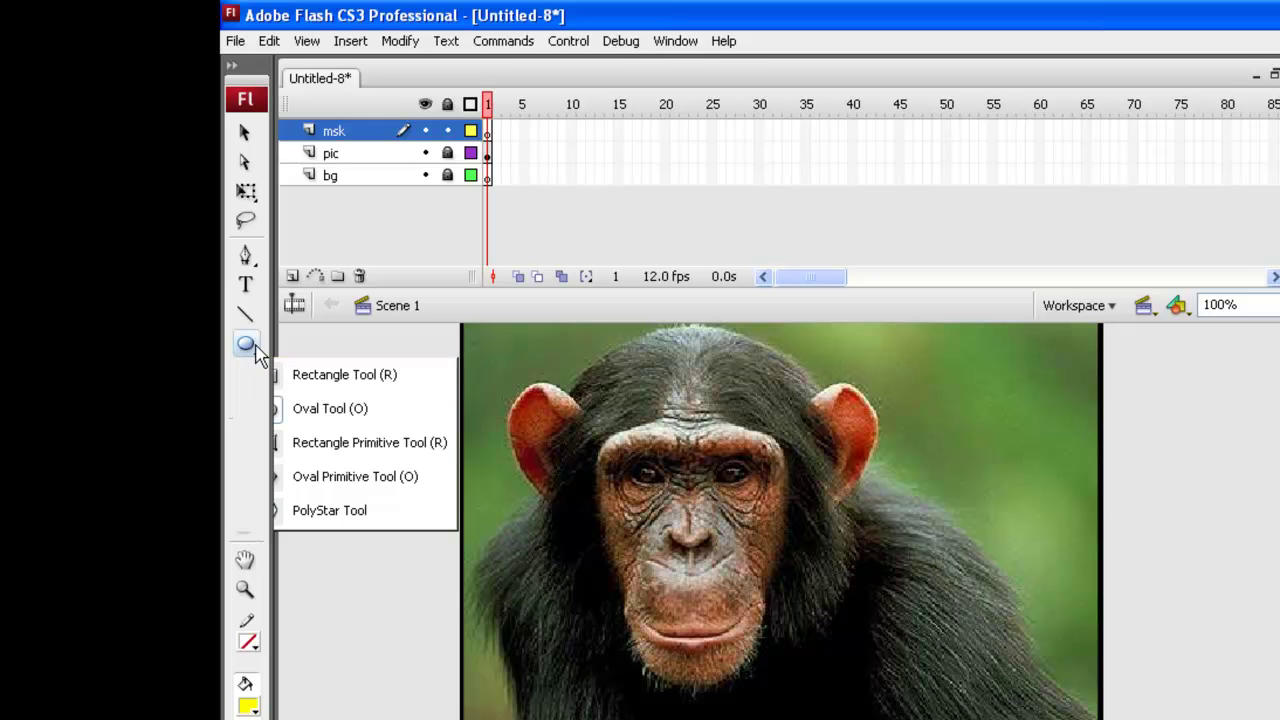
pyautogui.click(250, 346)
pyautogui.click(255, 352)
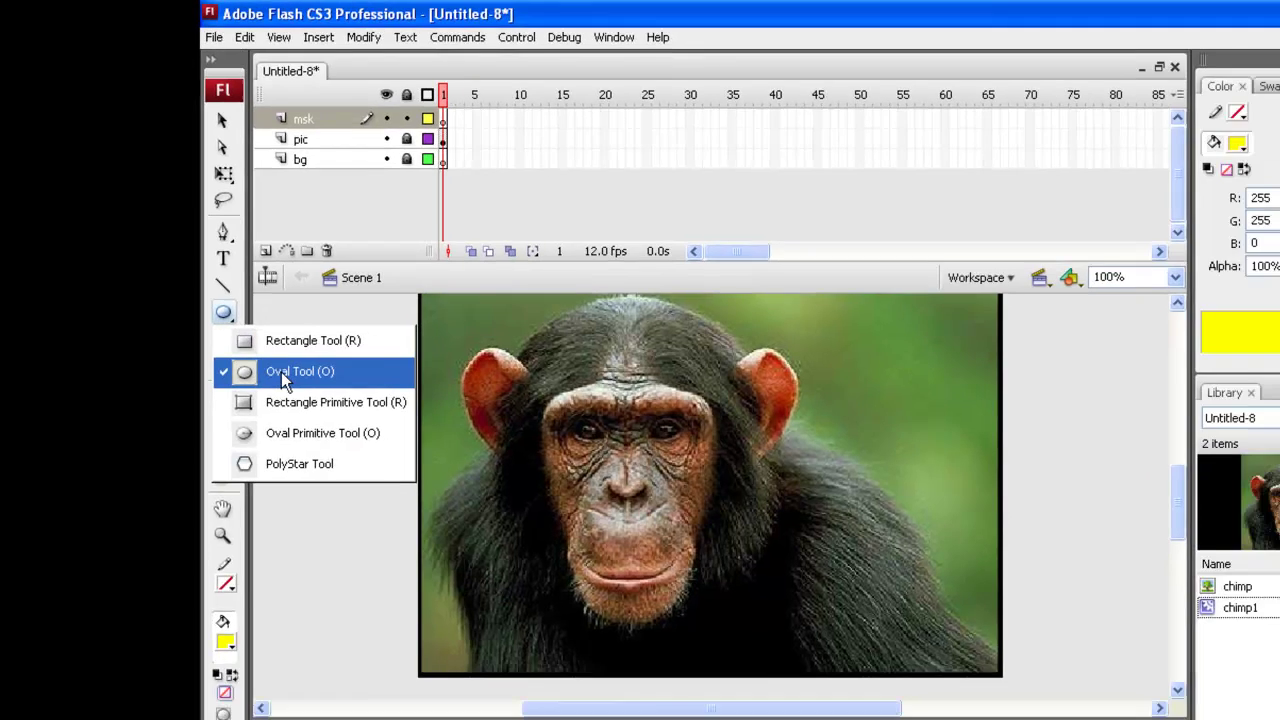
pyautogui.click(290, 406)
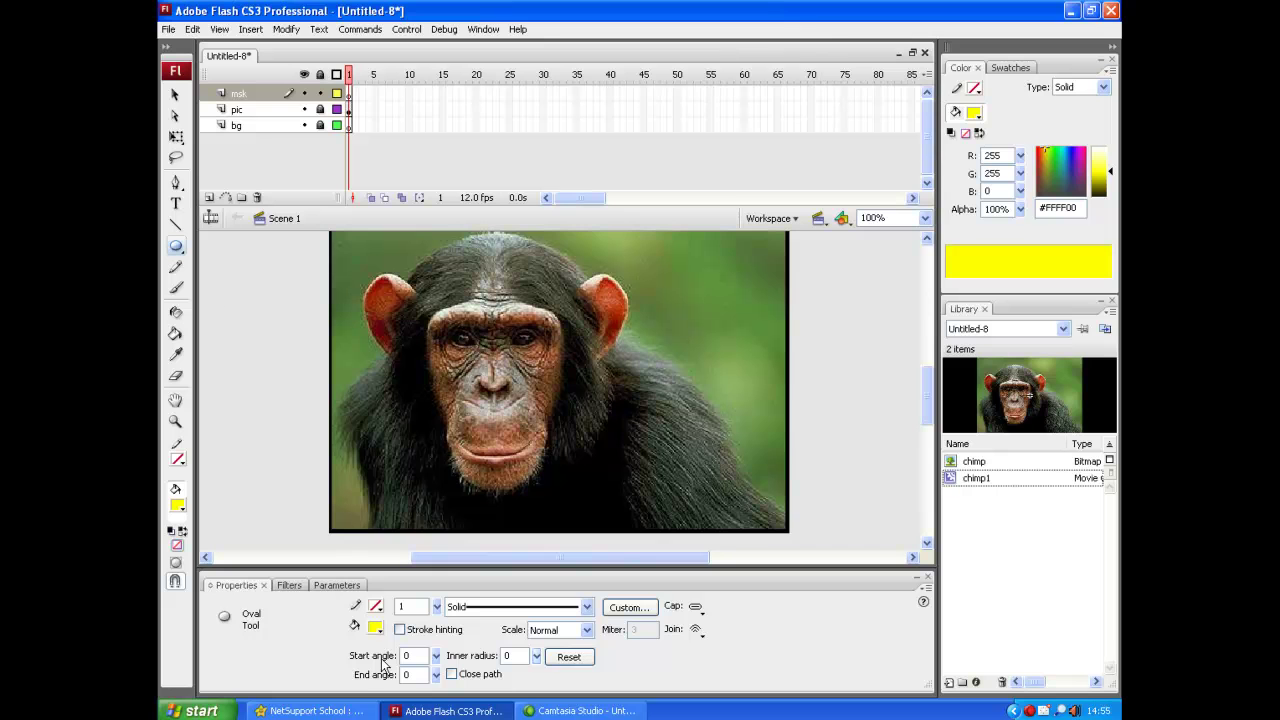
pyautogui.click(379, 613)
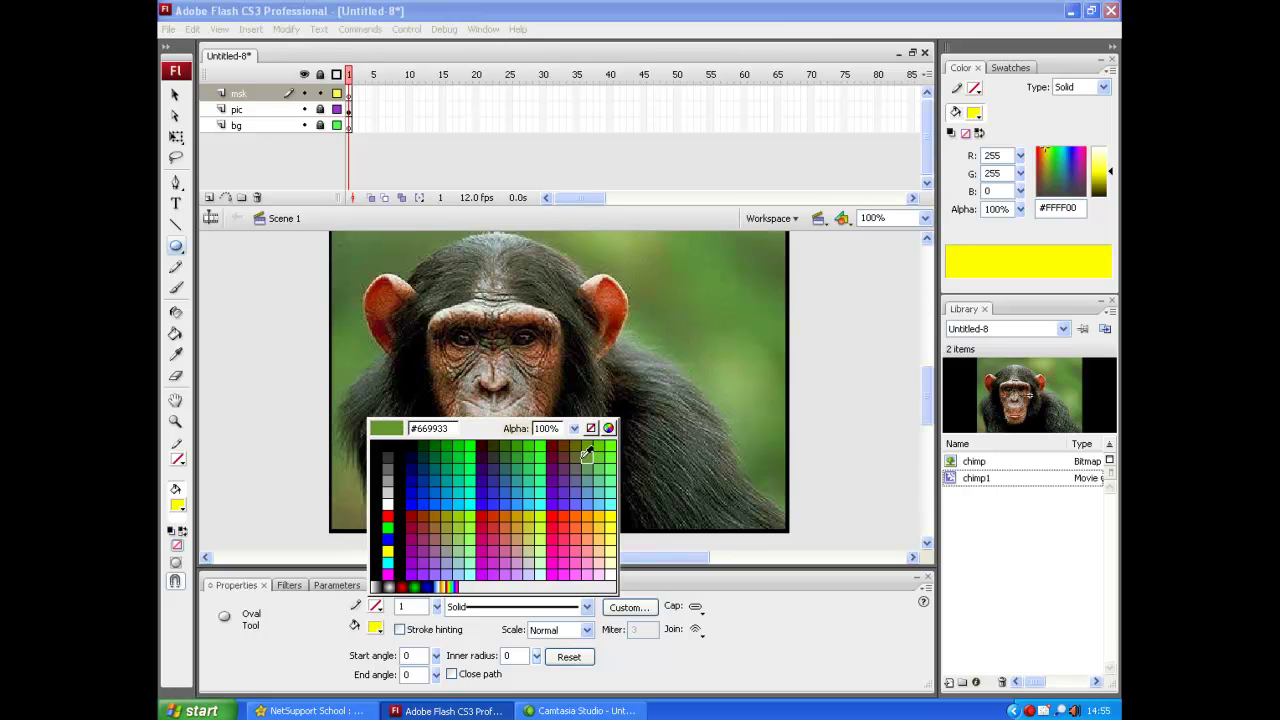
pyautogui.click(593, 430)
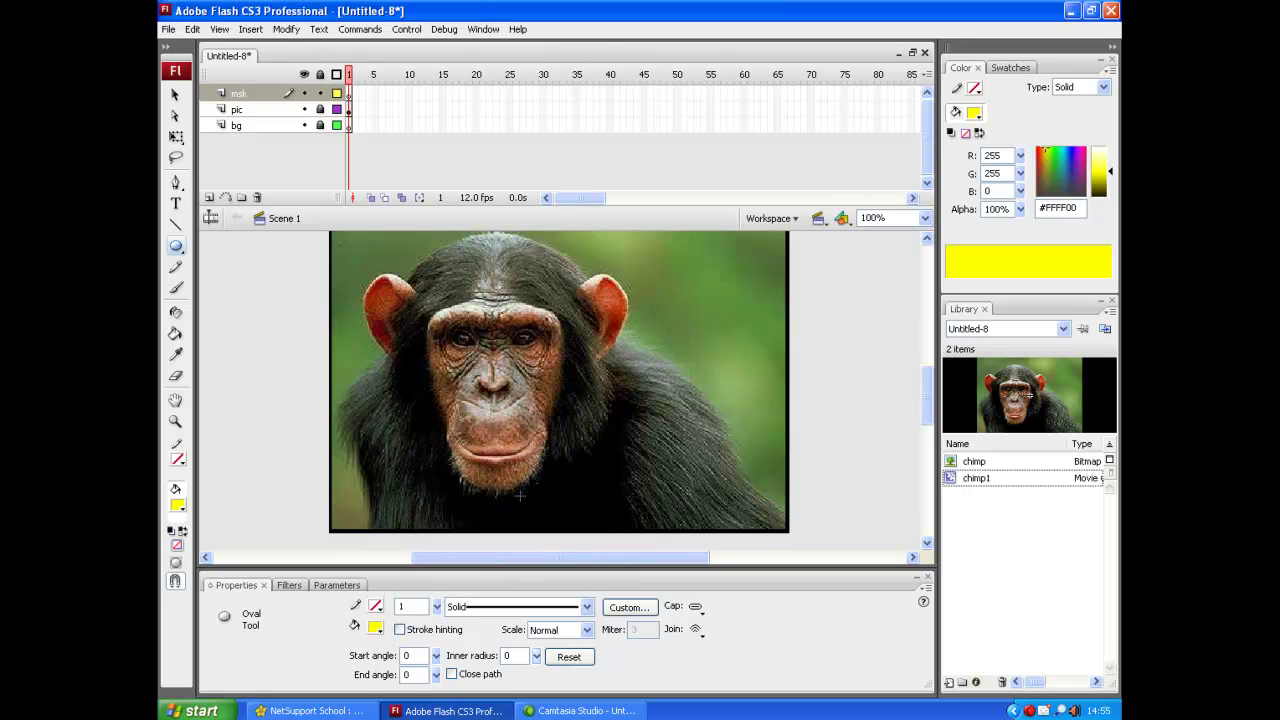
pyautogui.click(378, 631)
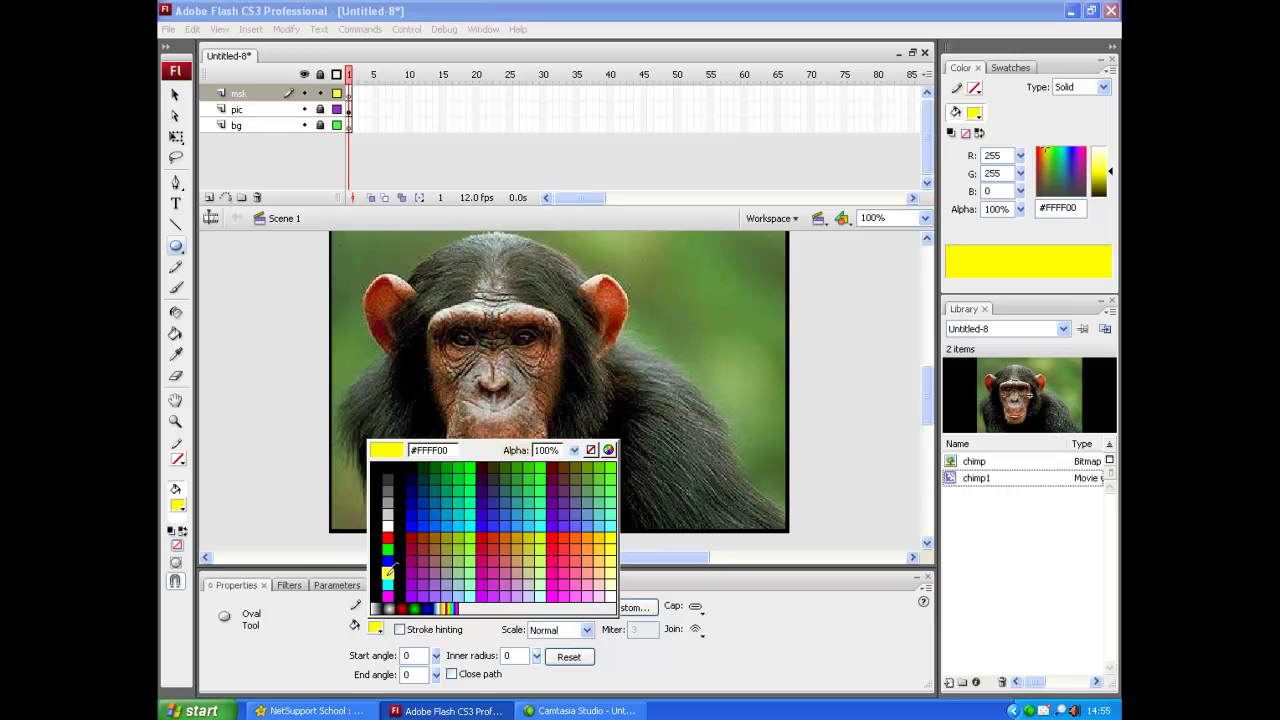
pyautogui.click(388, 572)
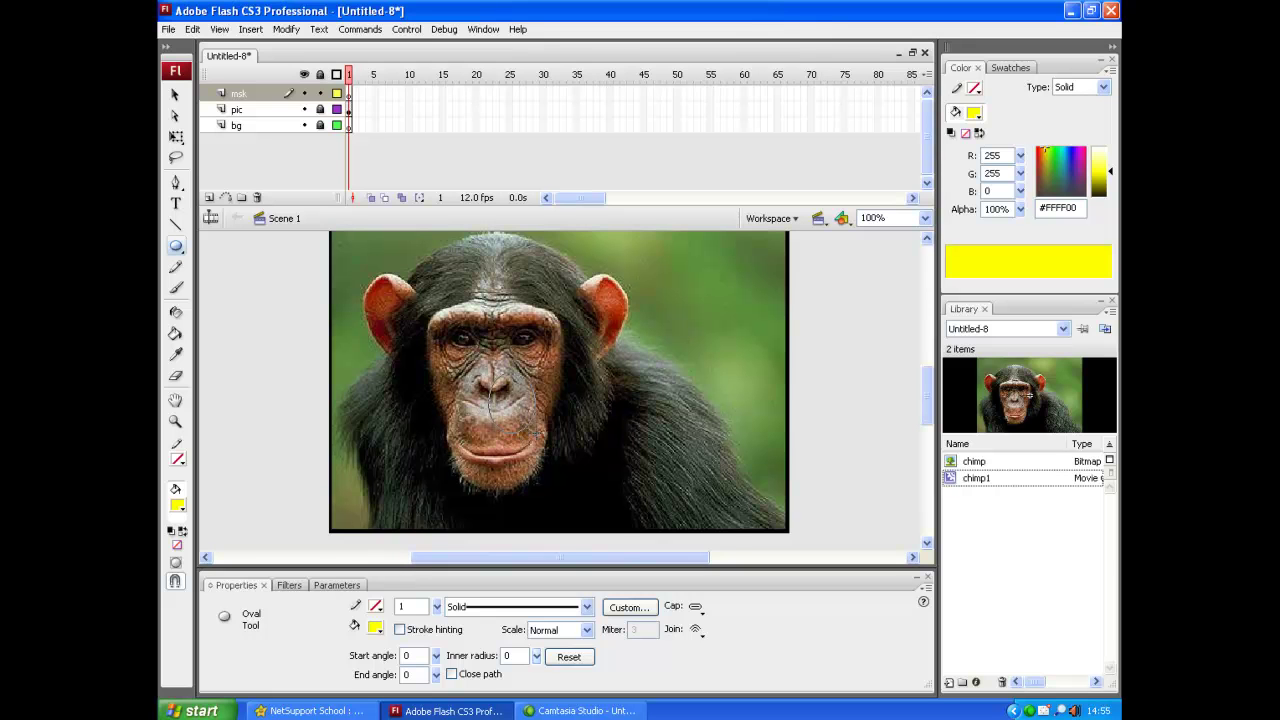
# - Draw a yellow oval over the chimp's nose on msk and select it
pyautogui.moveTo(488, 372); pyautogui.dragTo(538, 434)
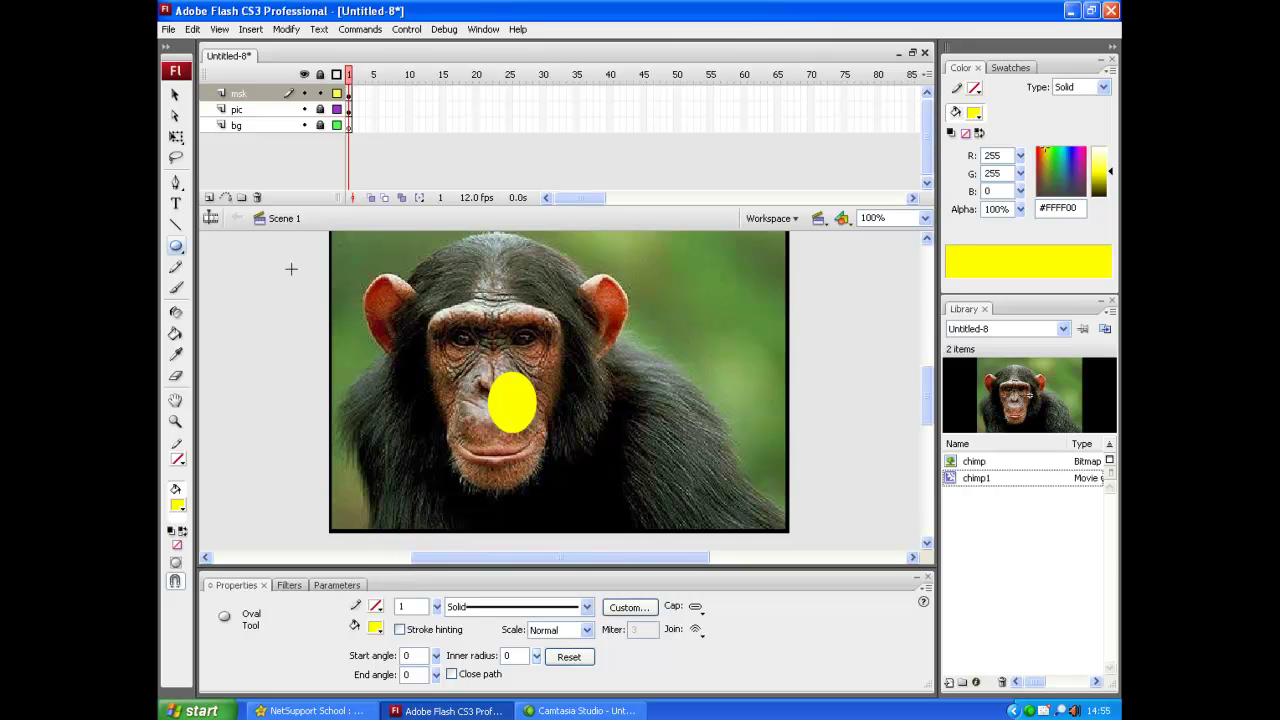
pyautogui.click(175, 94)
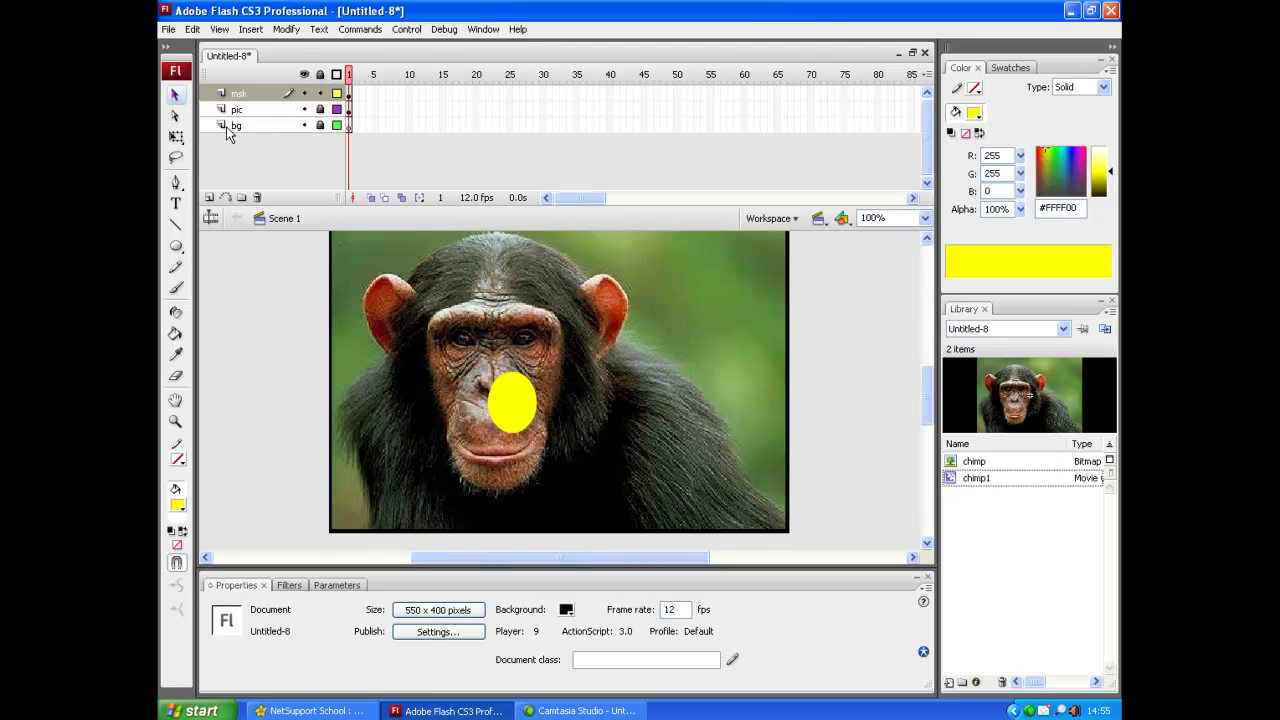
pyautogui.click(505, 410)
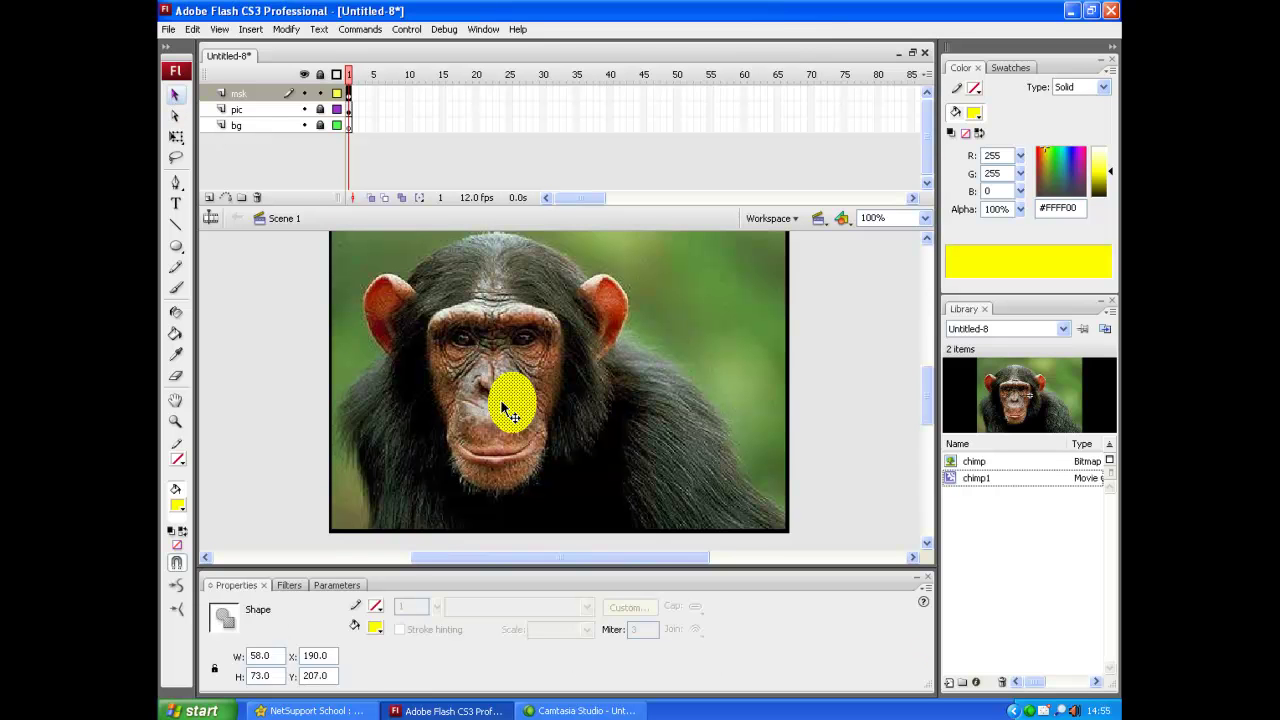
# - Convert the oval to a symbol, entering the name mask1
pyautogui.rightClick(503, 402)
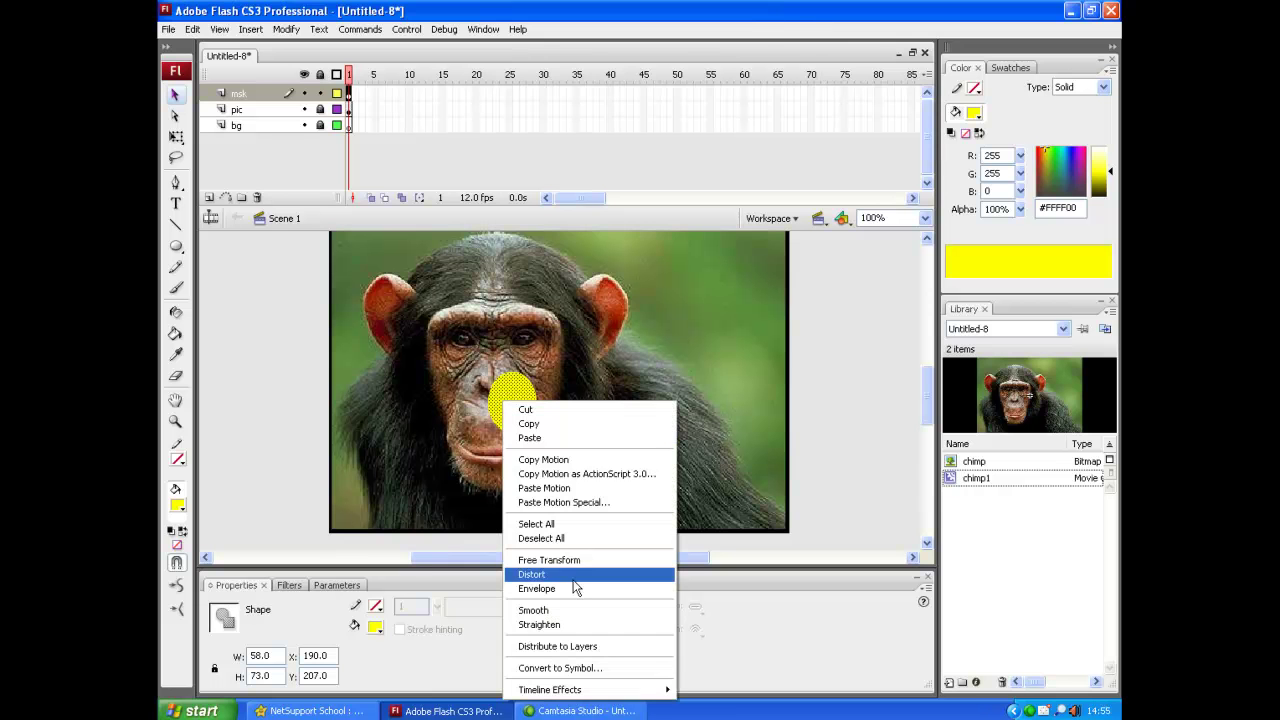
pyautogui.click(586, 668)
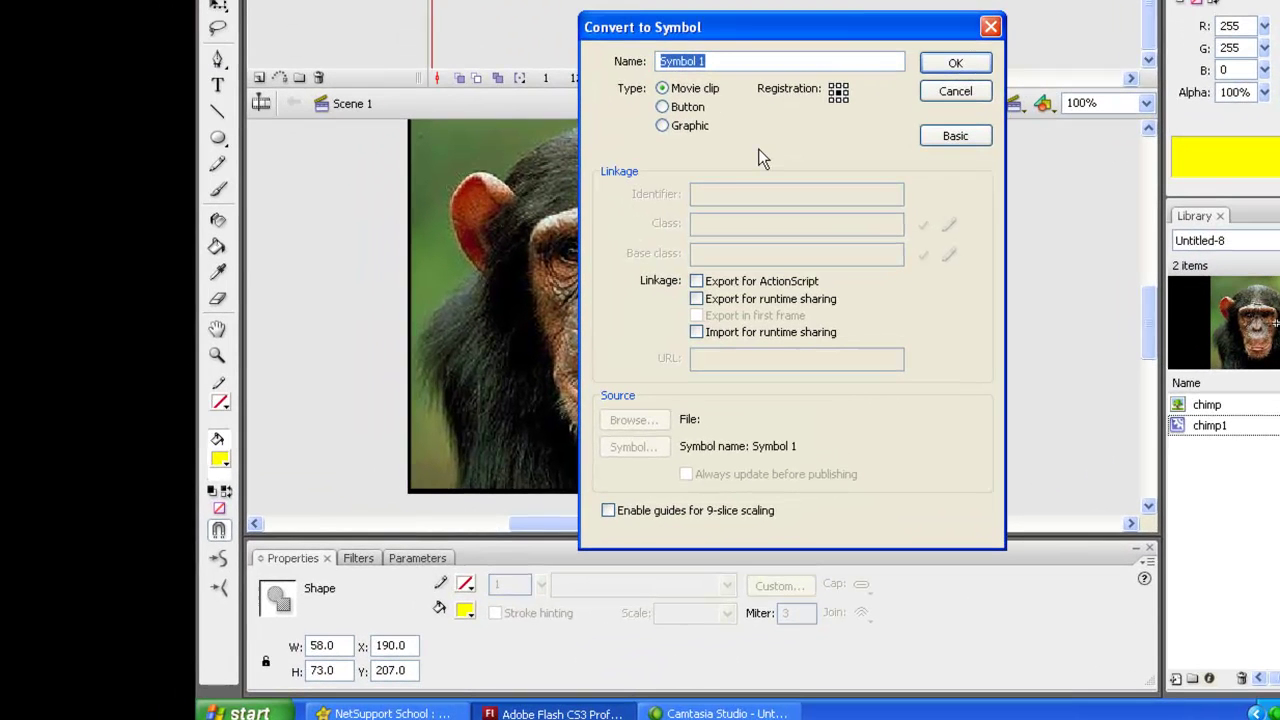
pyautogui.write('mask1')
# - Confirm the mask1 movie clip, name its instance mask1, and deselect it
pyautogui.click(956, 70)
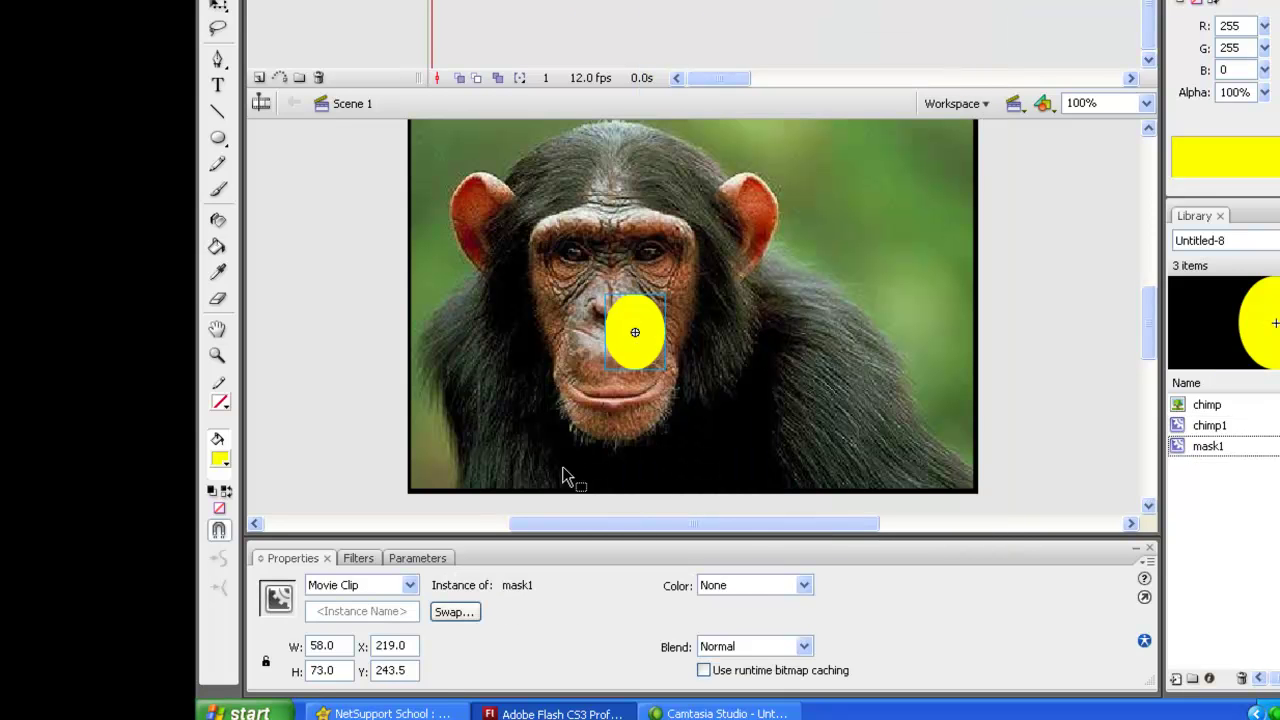
pyautogui.click(397, 609)
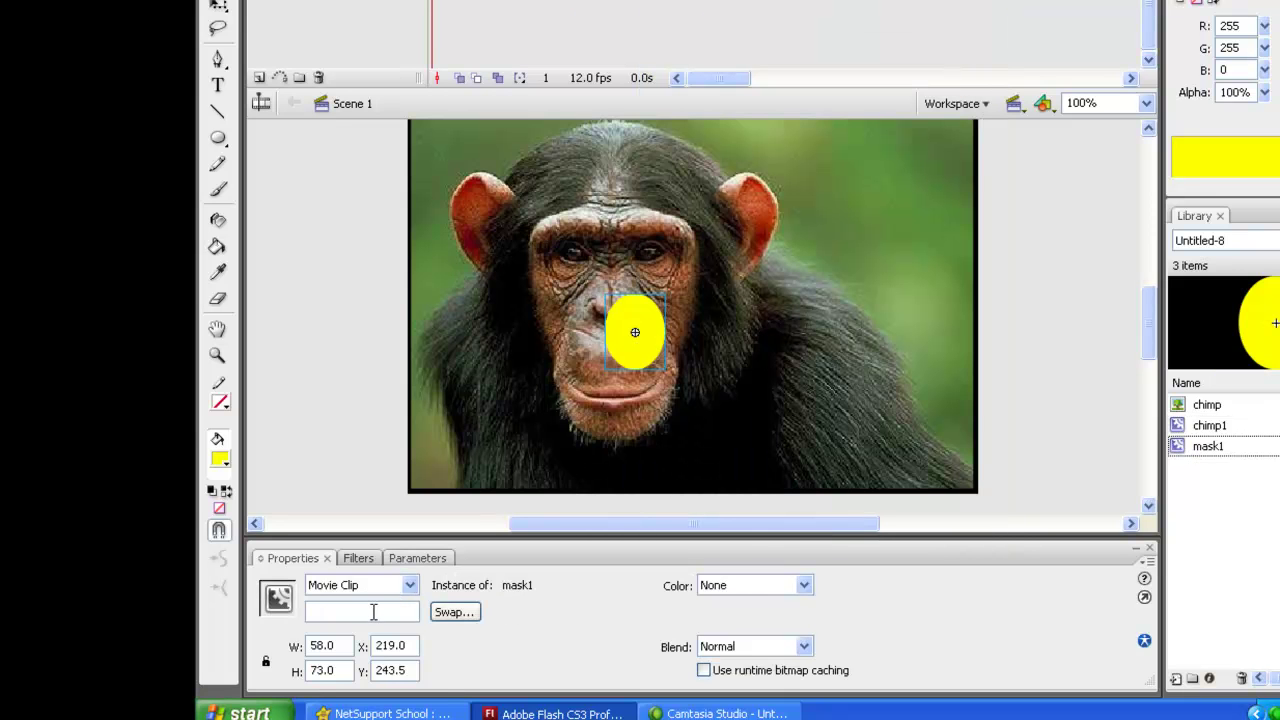
pyautogui.write('mask1')
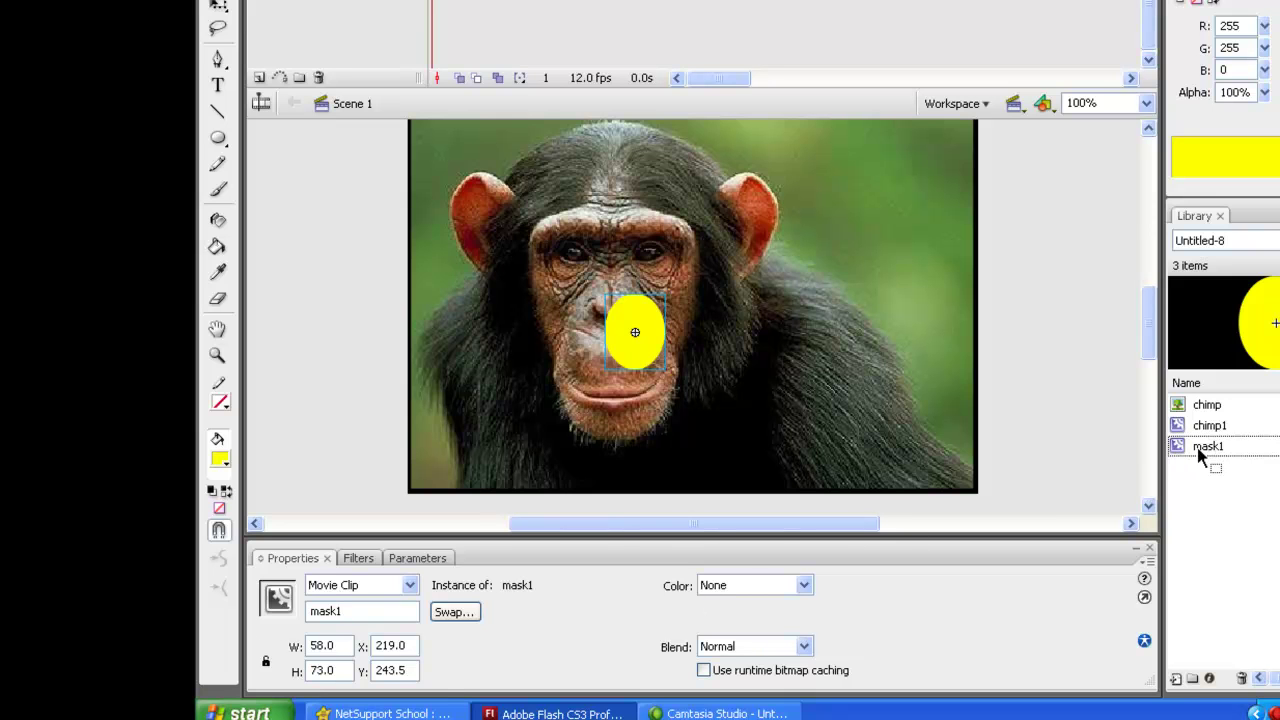
pyautogui.doubleClick(362, 611)
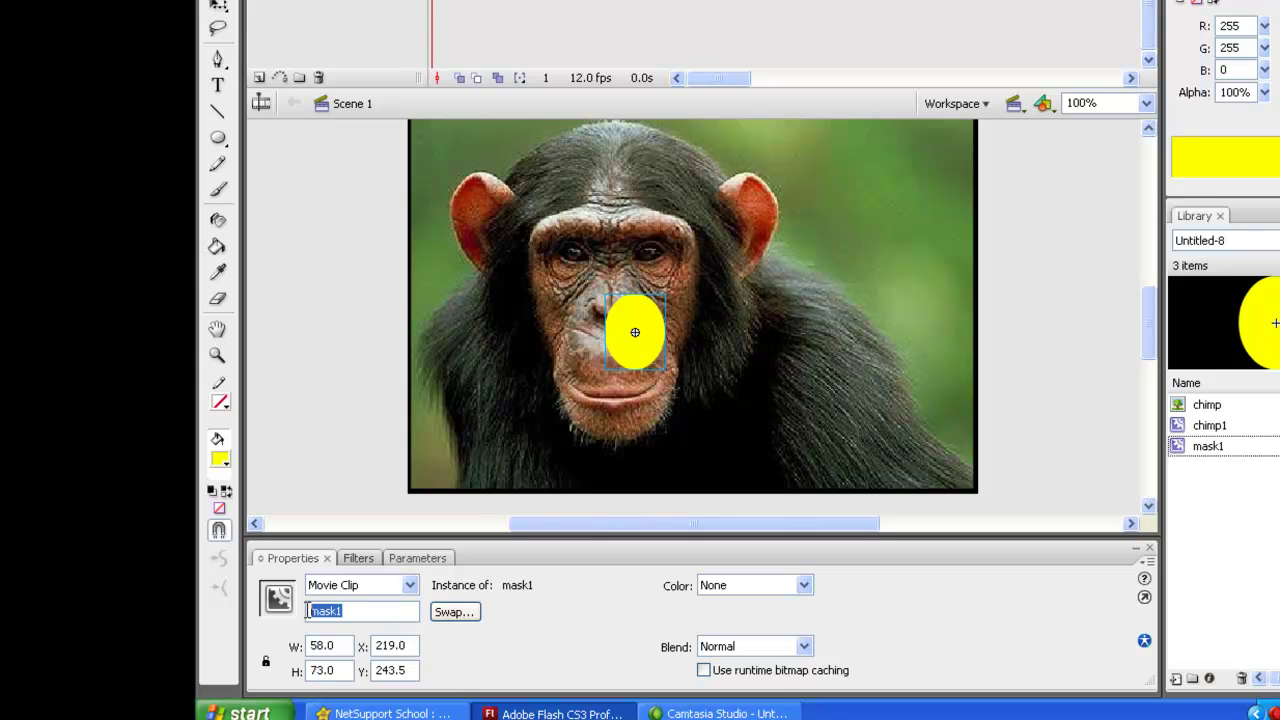
pyautogui.click(796, 265)
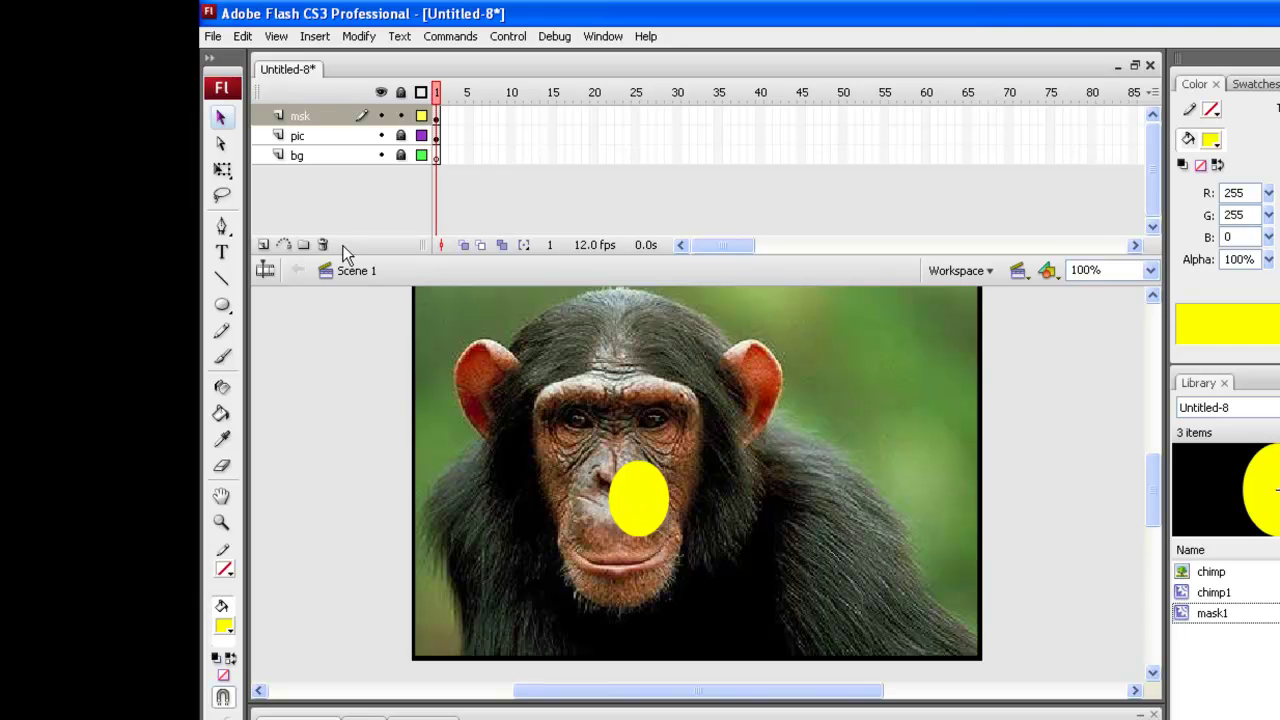
# - Add a new top layer named asc and open the Actions panel for its frame 1
pyautogui.click(263, 245)
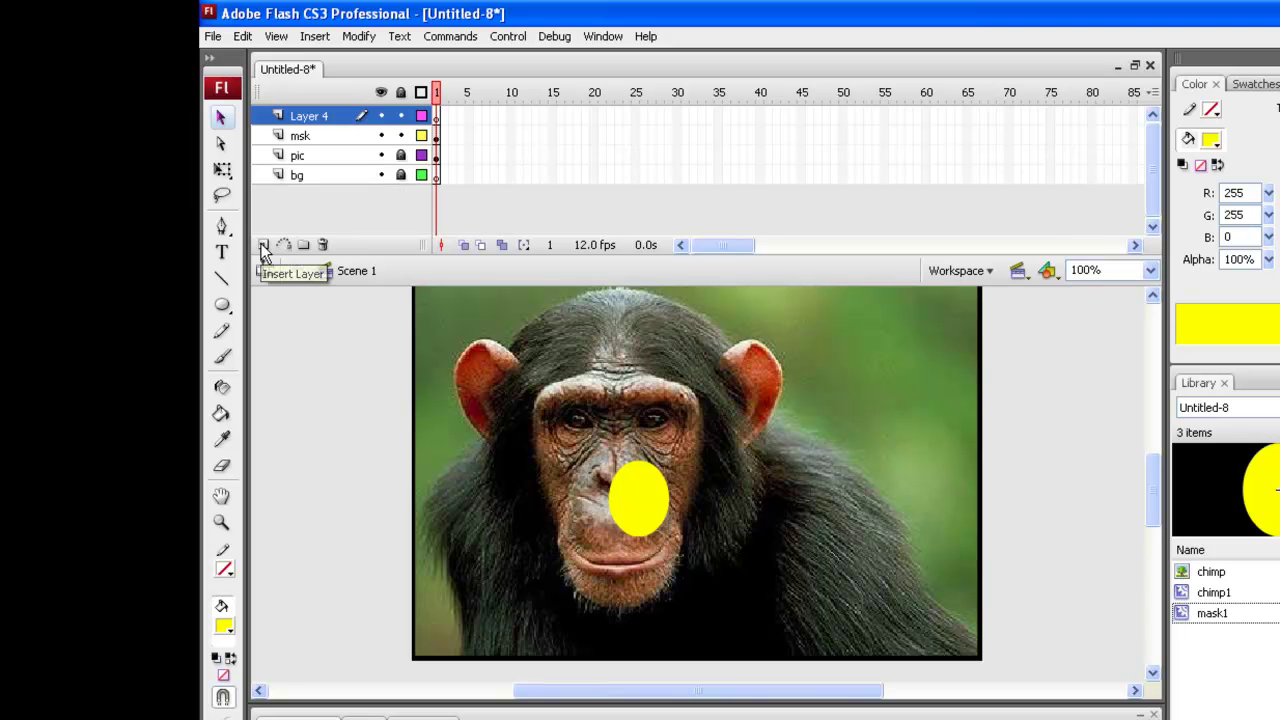
pyautogui.doubleClick(311, 117)
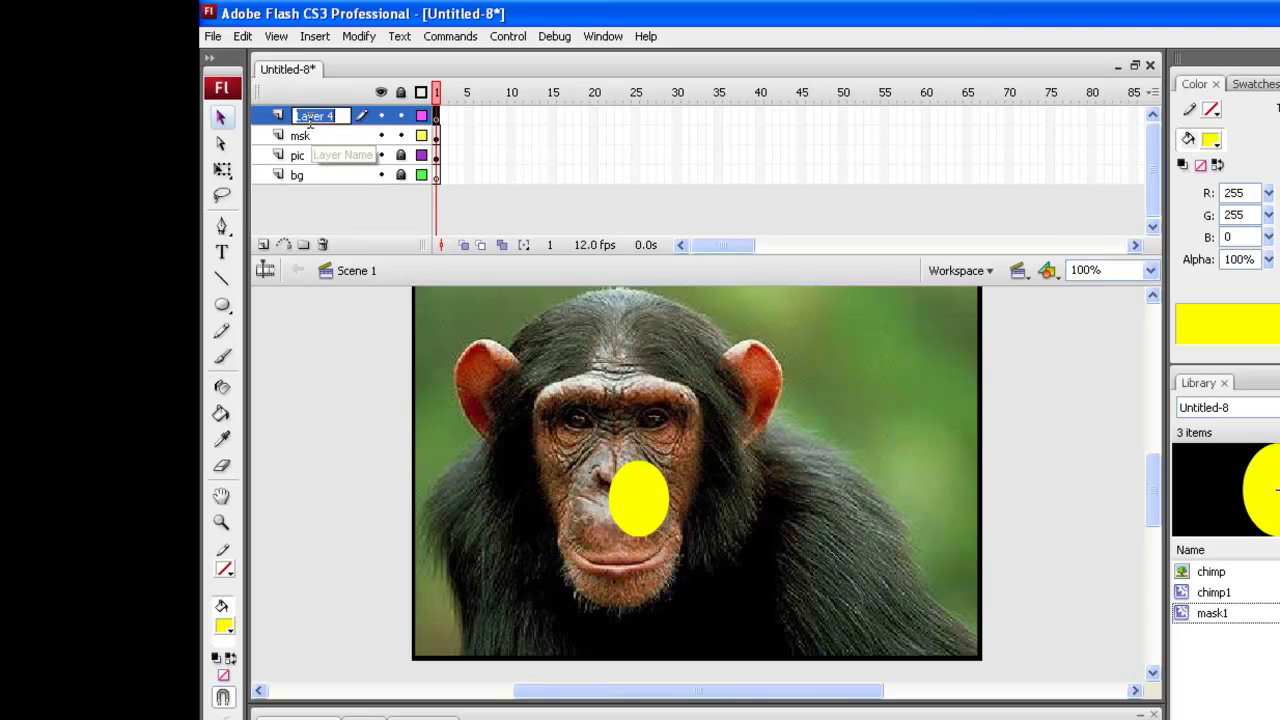
pyautogui.write('as')
pyautogui.write('c')
pyautogui.press('Return')
pyautogui.click(437, 116)
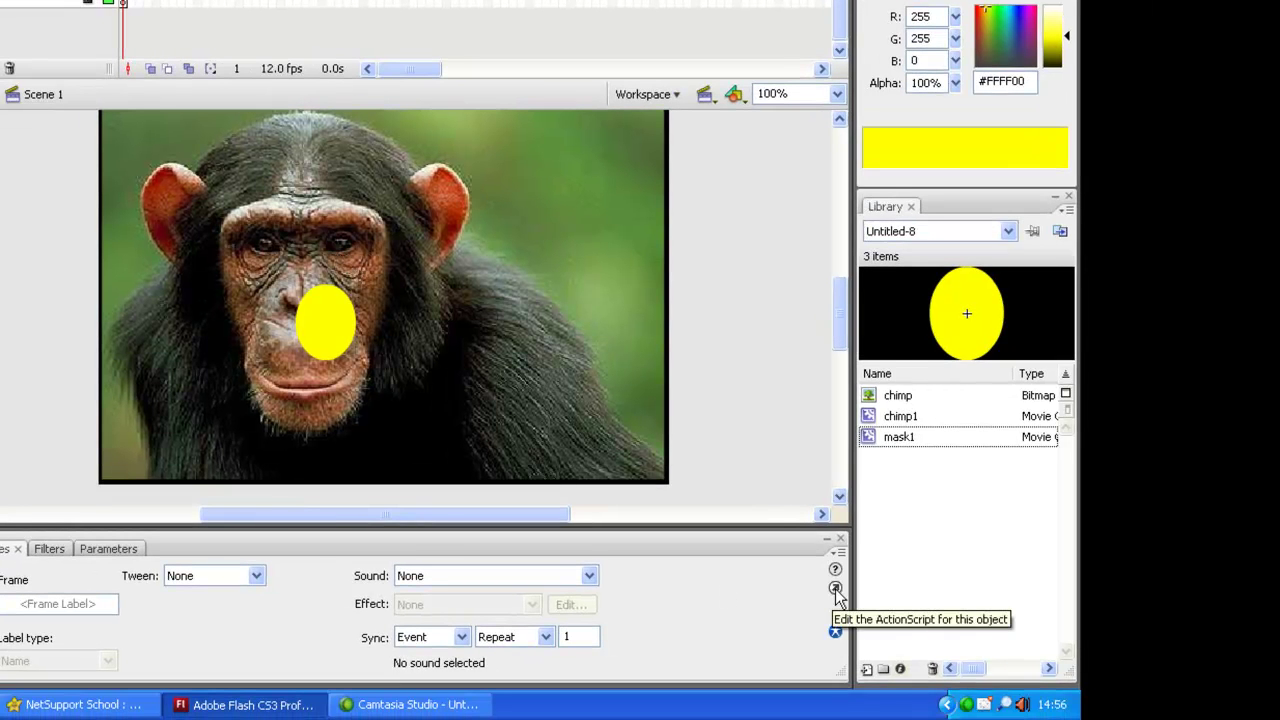
pyautogui.click(835, 589)
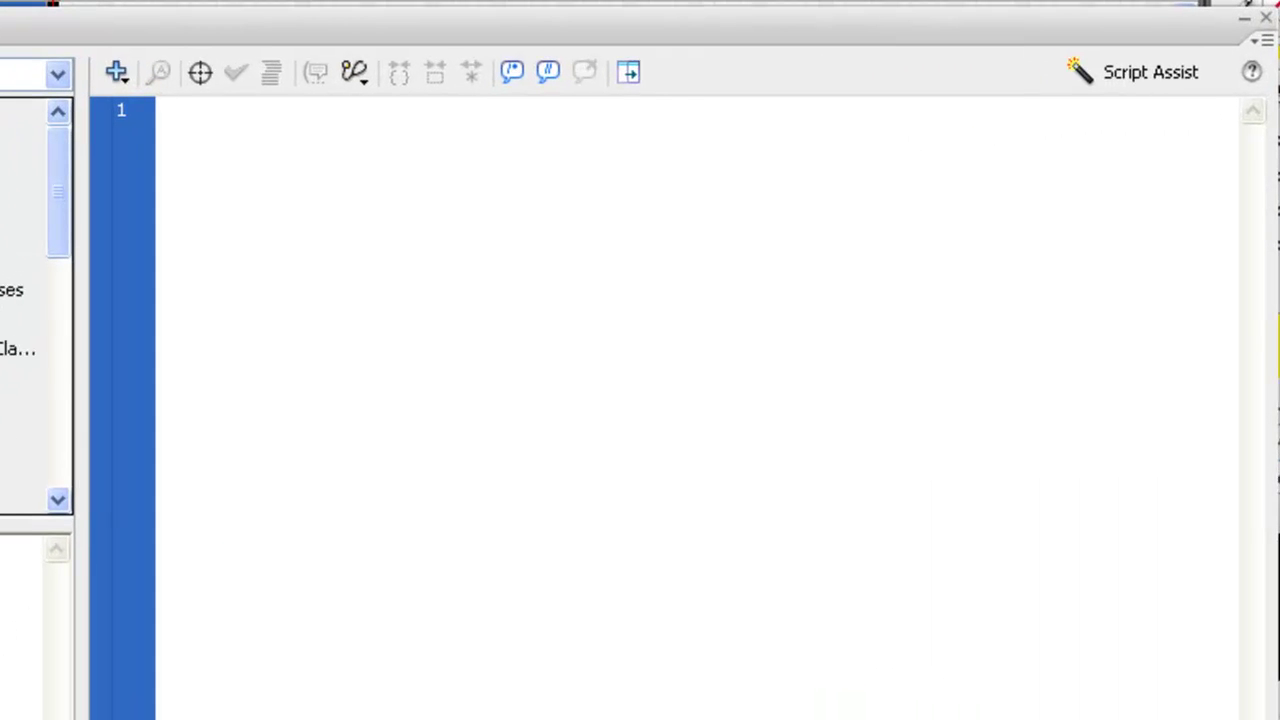
# - Write chimp1.mask = mask1 and mask1.addEventListener(Event.ENTER_FRAME,moveMask); in the frame script
pyautogui.write('c')
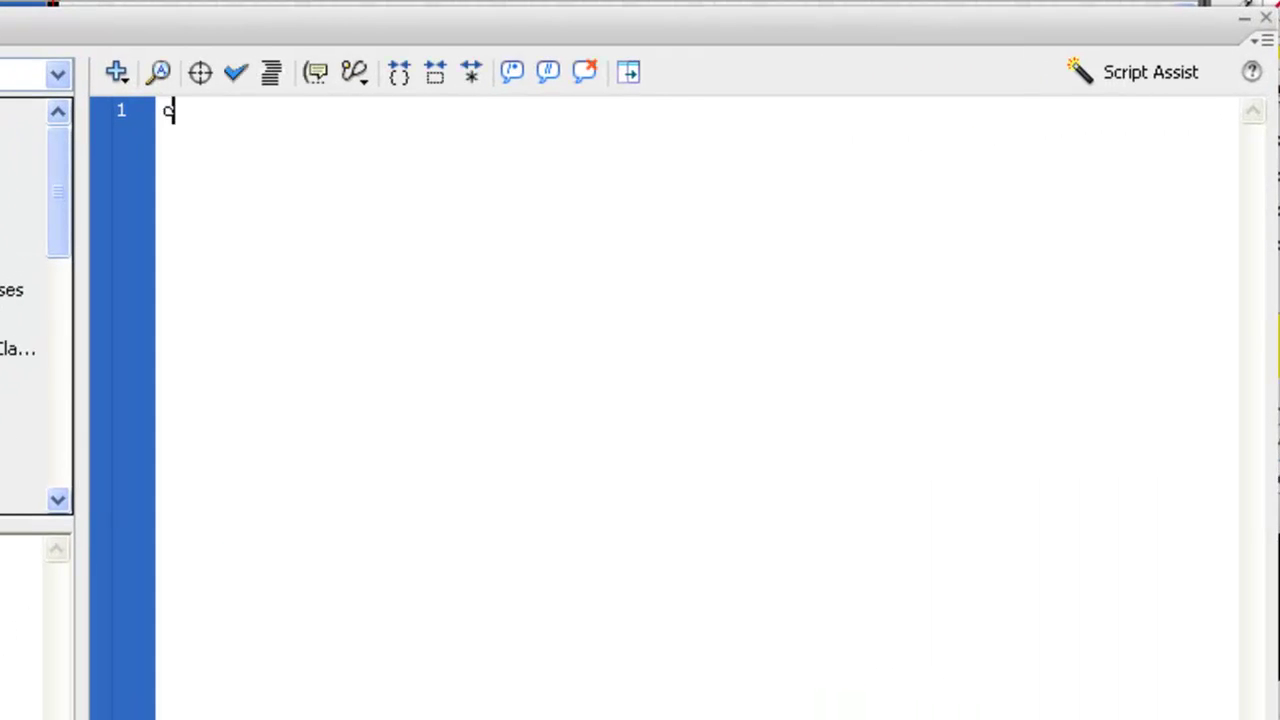
pyautogui.write('himp')
pyautogui.write('1.mask')
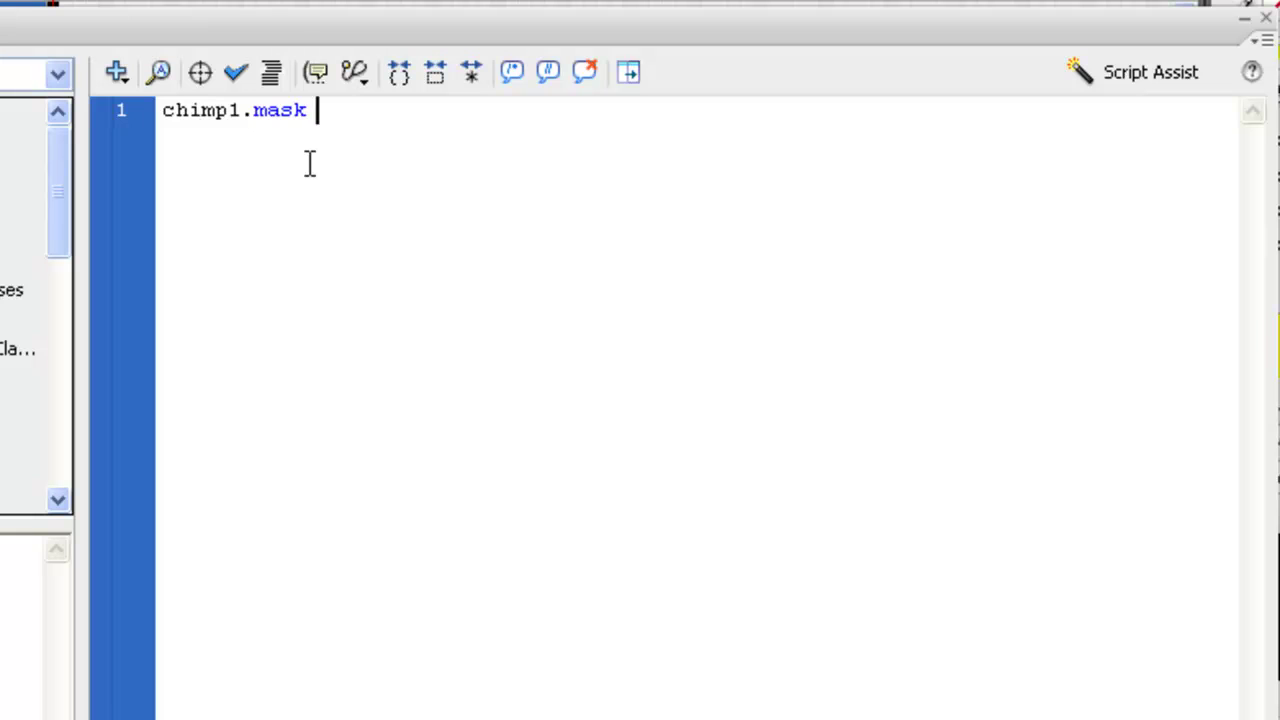
pyautogui.write(' = mask1')
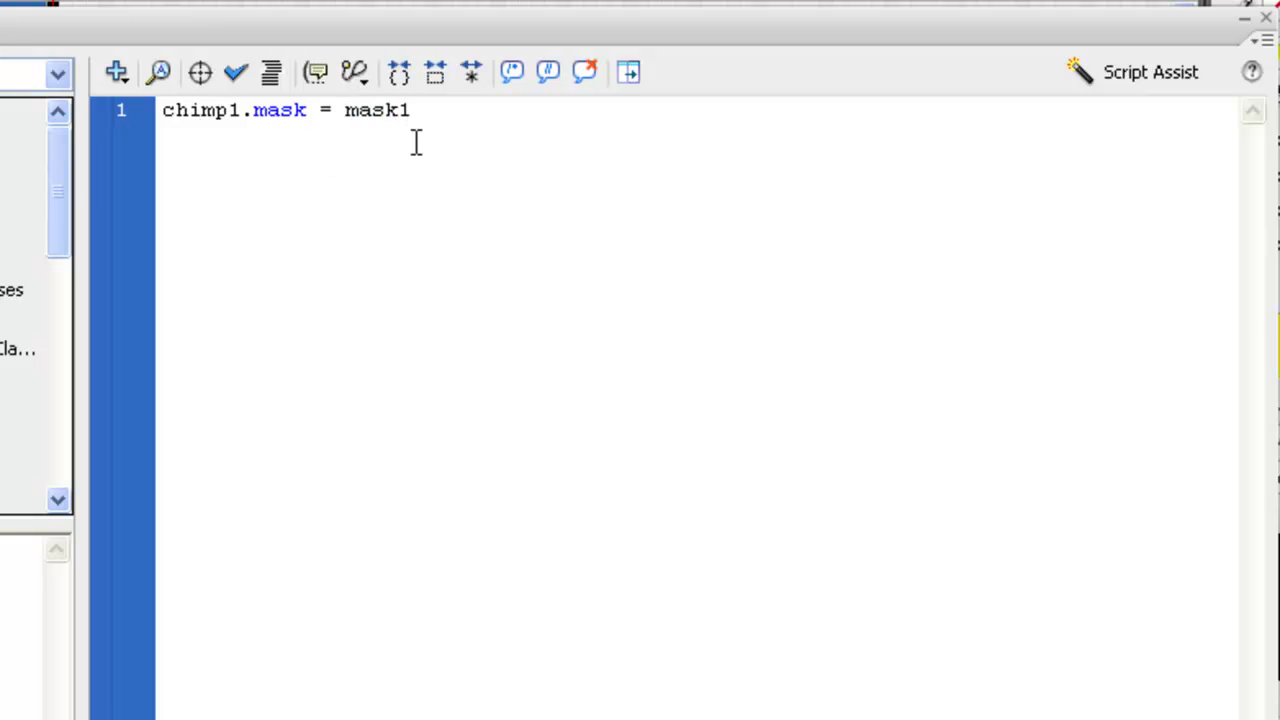
pyautogui.press('Return')
pyautogui.write('mask1')
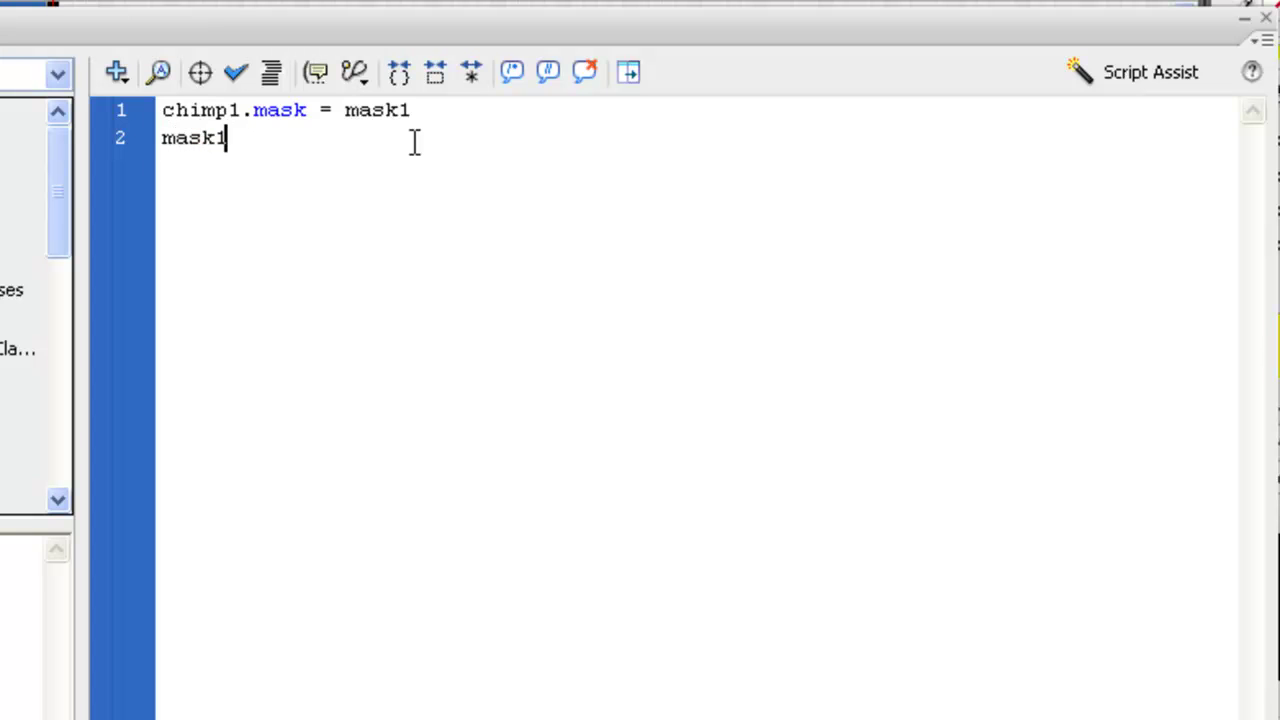
pyautogui.write('.add')
pyautogui.write('Event')
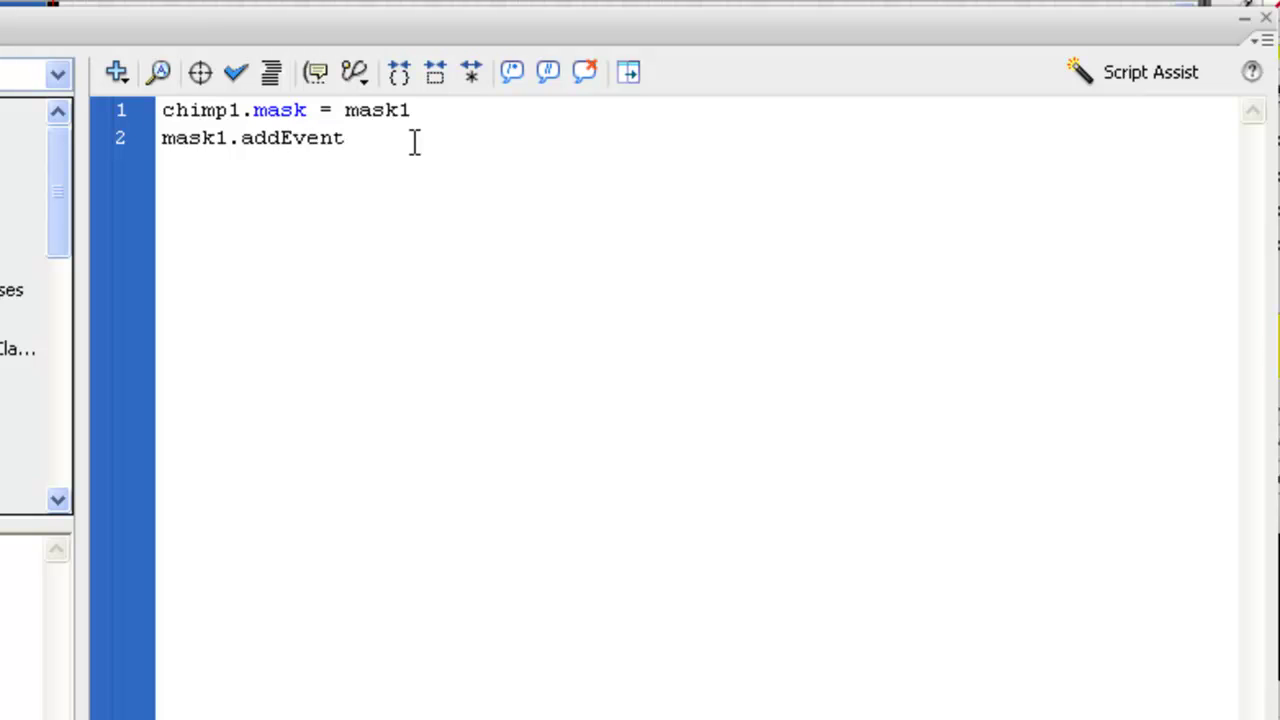
pyautogui.write('Listener')
pyautogui.write(' (')
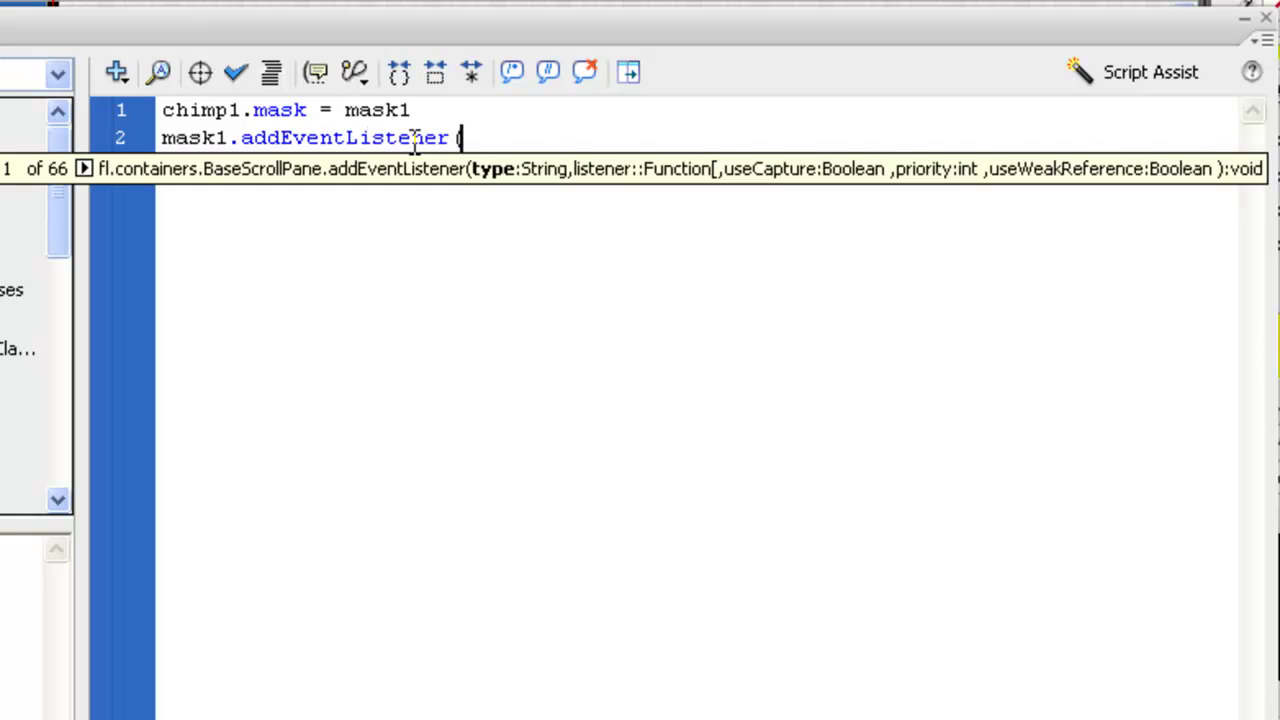
pyautogui.write('Event')
pyautogui.write('.')
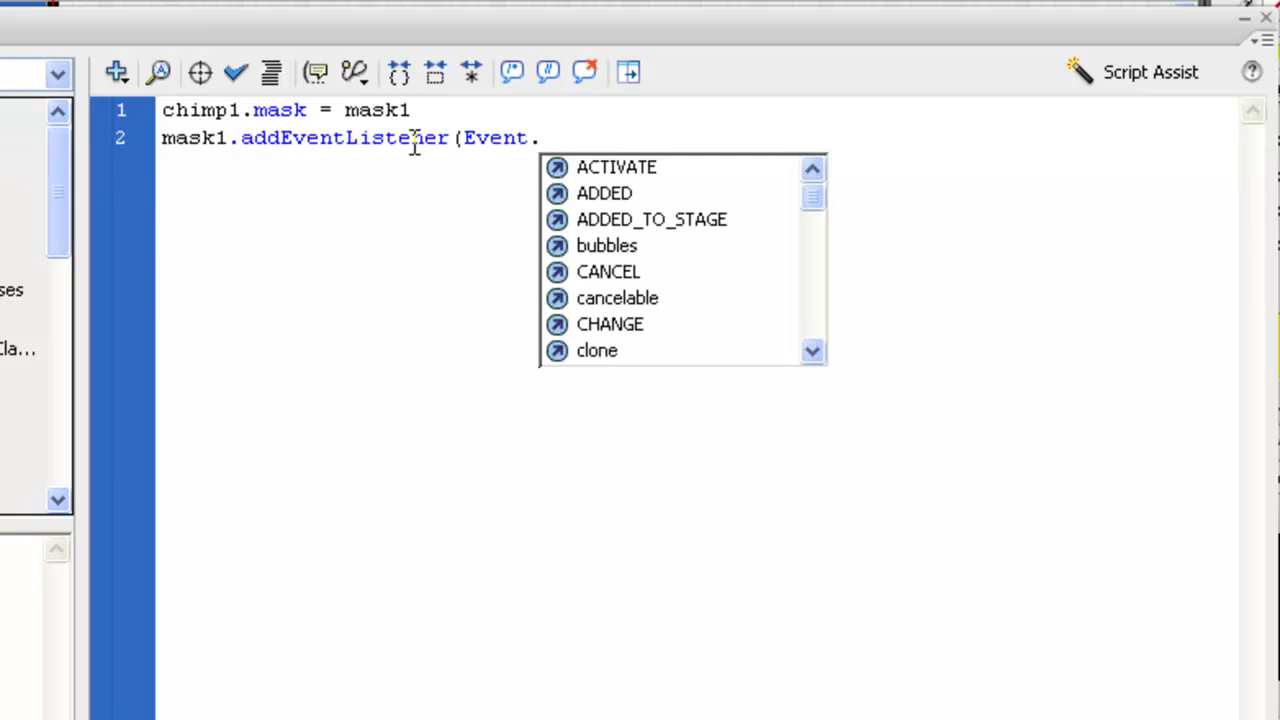
pyautogui.write('E')
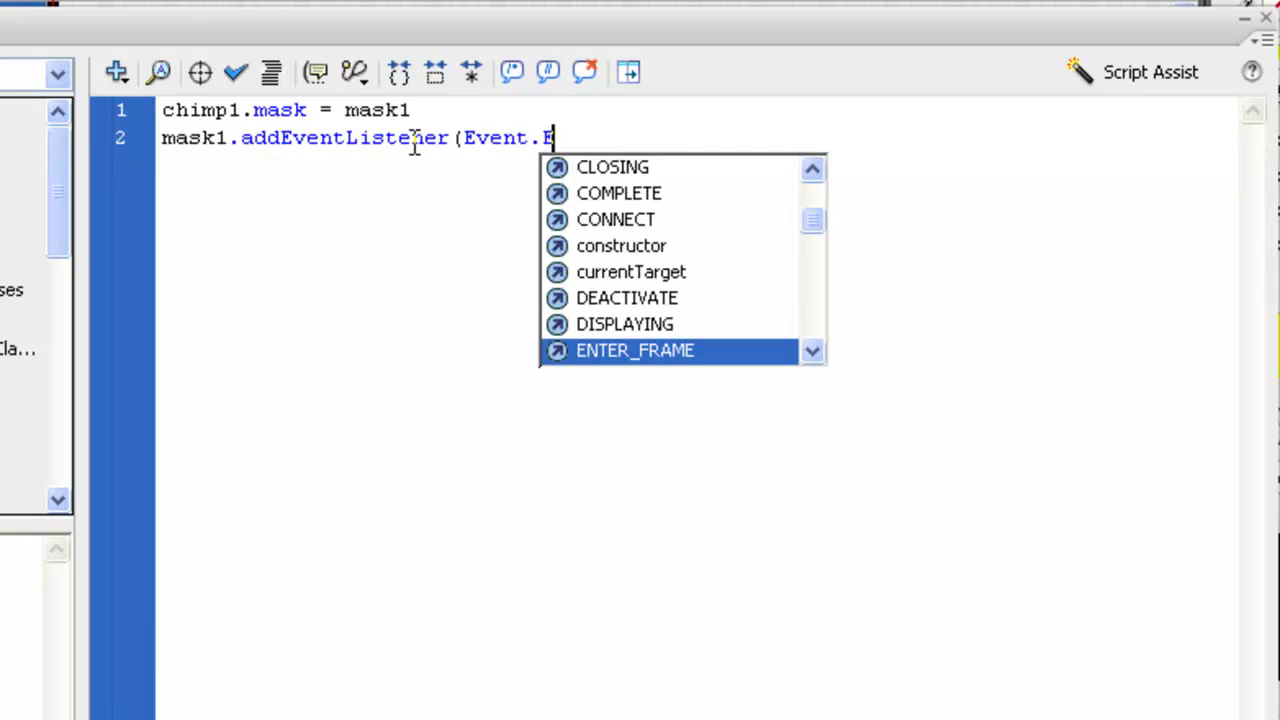
pyautogui.doubleClick(657, 352)
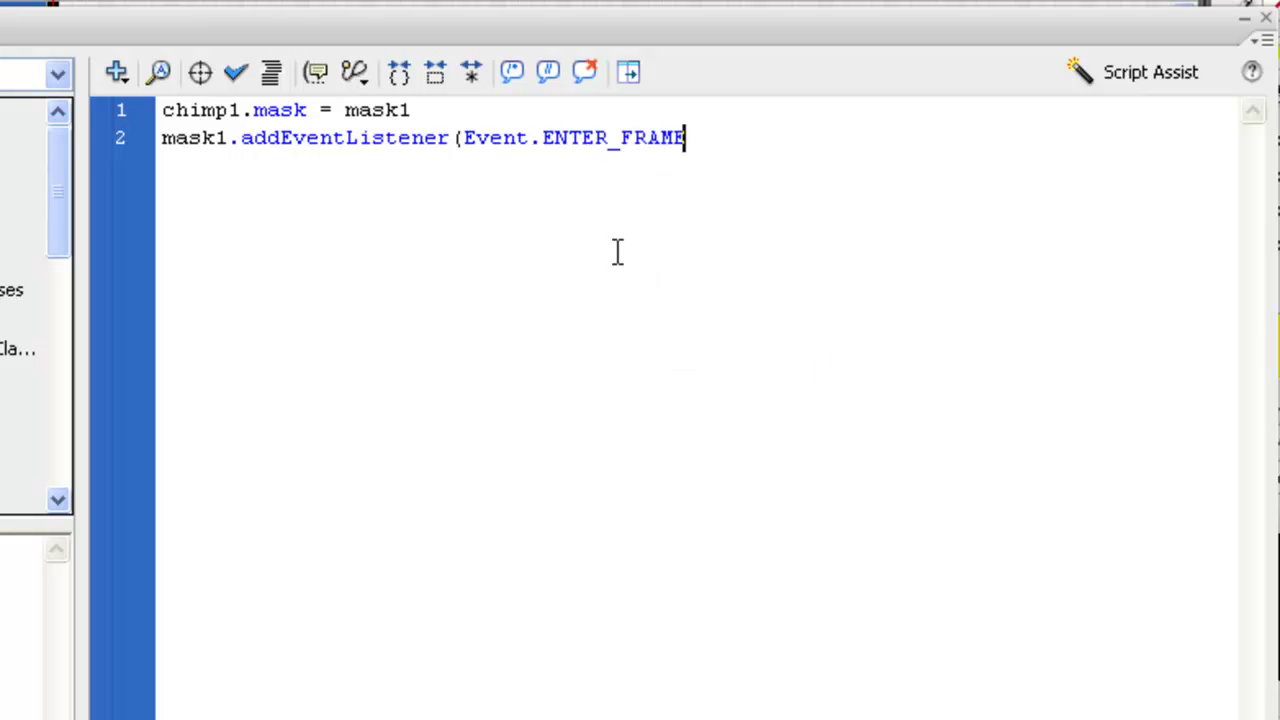
pyautogui.write(',moveMask')
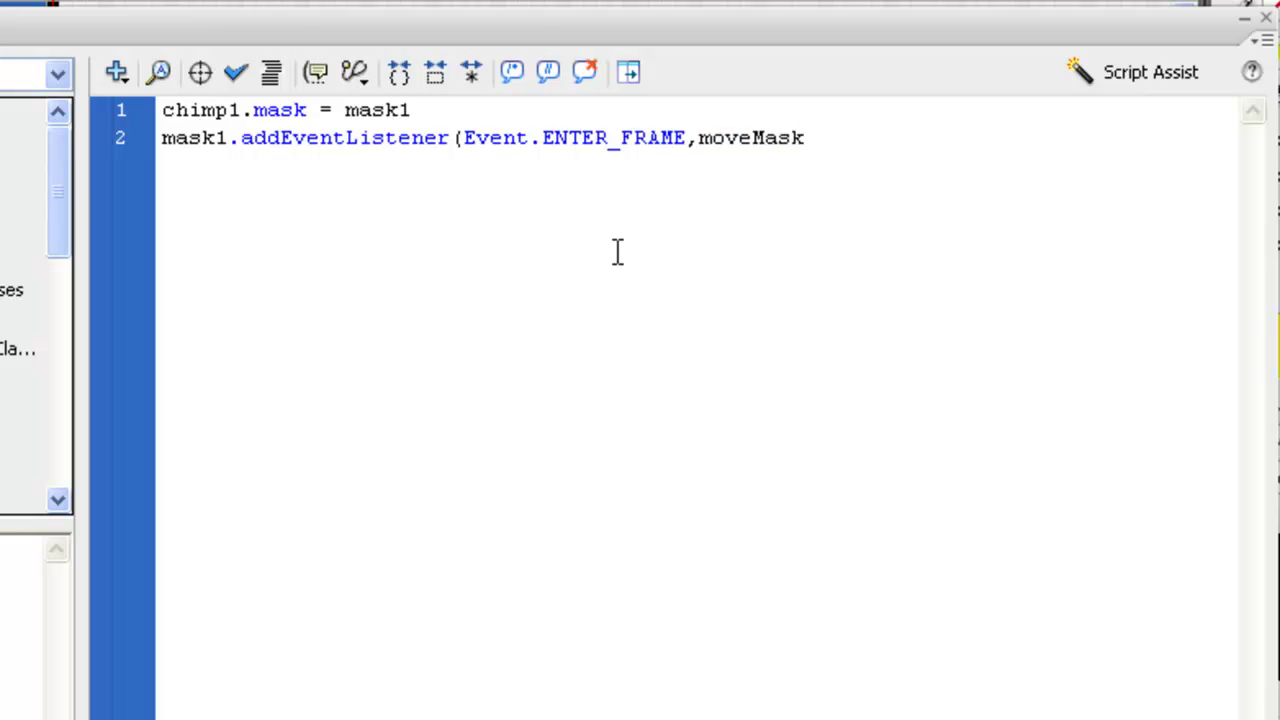
pyautogui.write(');')
# - End line 1 with a semicolon and declare function moveMask(e:Event):void on line 3
pyautogui.click(430, 110)
pyautogui.write(';')
pyautogui.click(902, 147)
pyautogui.press('Return')
pyautogui.write('function movemask')
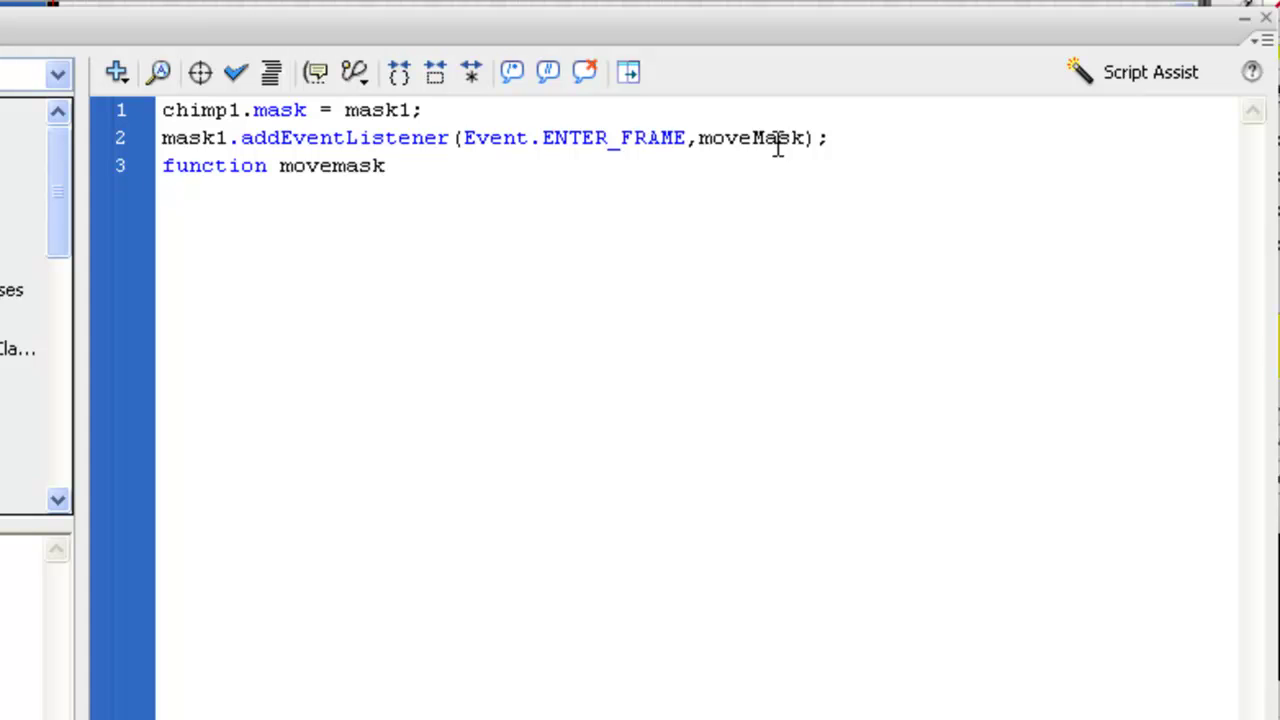
pyautogui.press('BackSpace')
pyautogui.press('BackSpace')
pyautogui.press('BackSpace')
pyautogui.press('BackSpace')
pyautogui.write('Mask')
pyautogui.write('(e:')
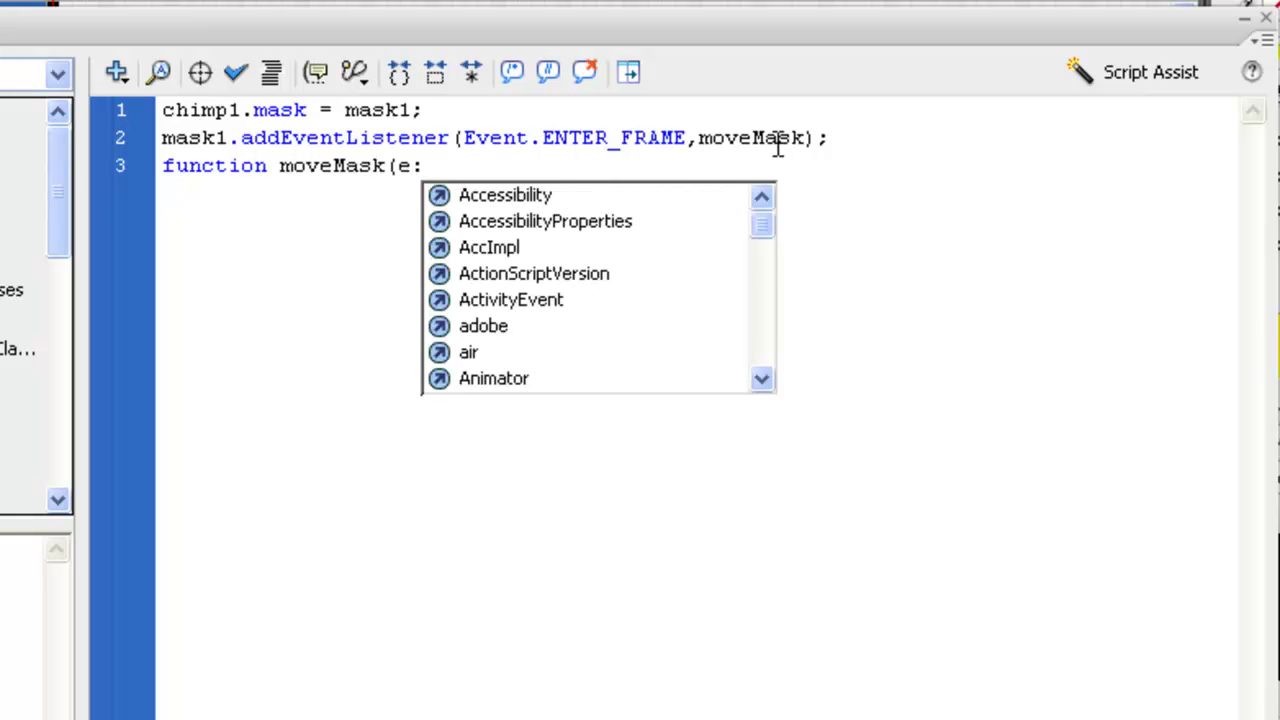
pyautogui.write('Event')
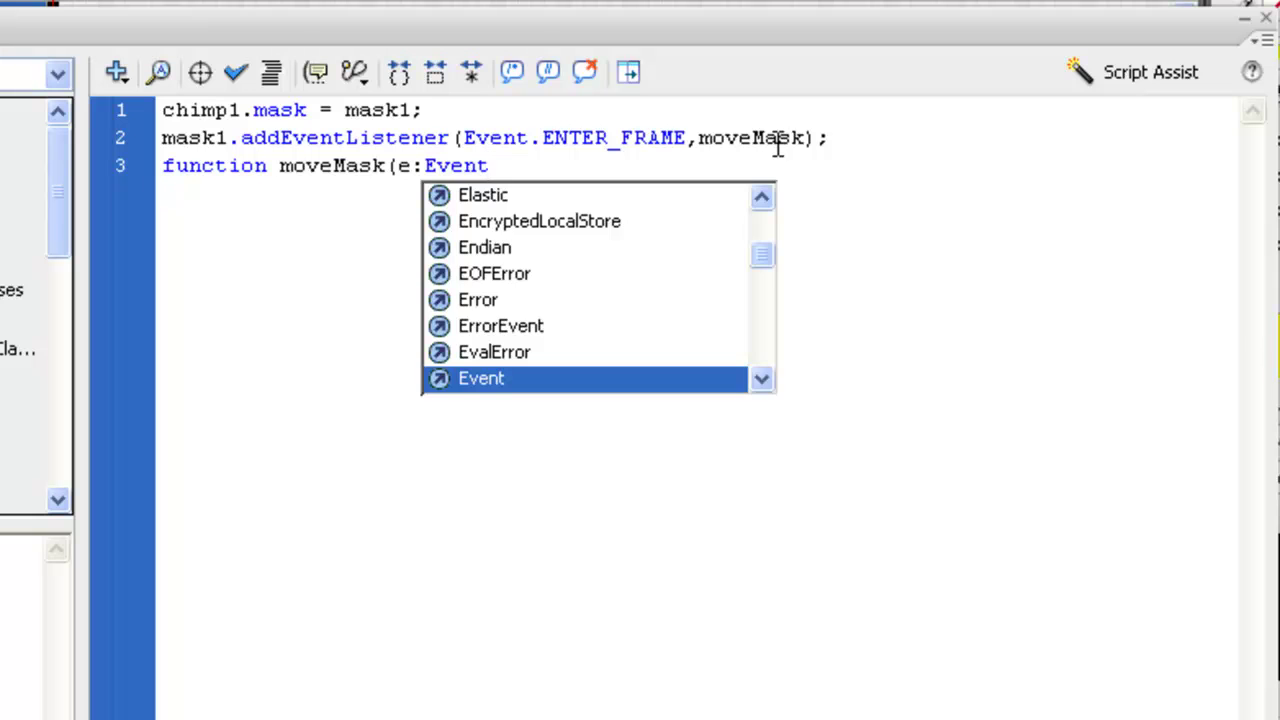
pyautogui.write('):void')
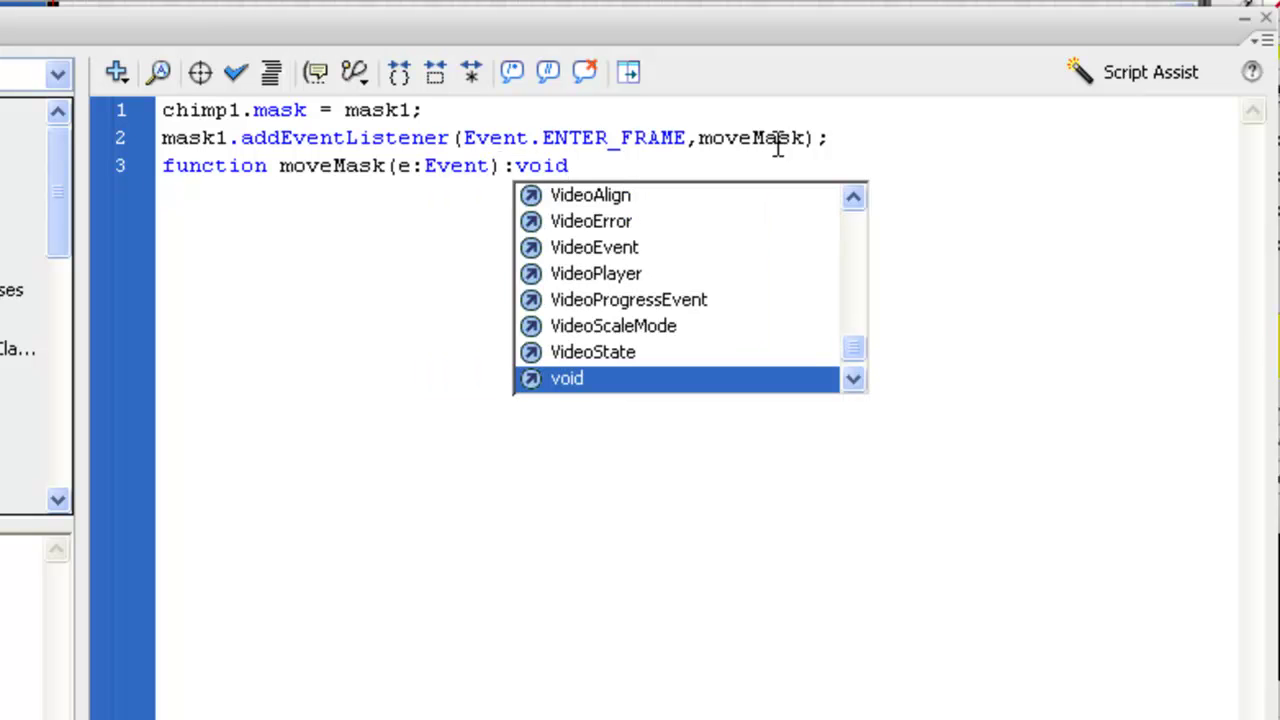
pyautogui.press('Escape')
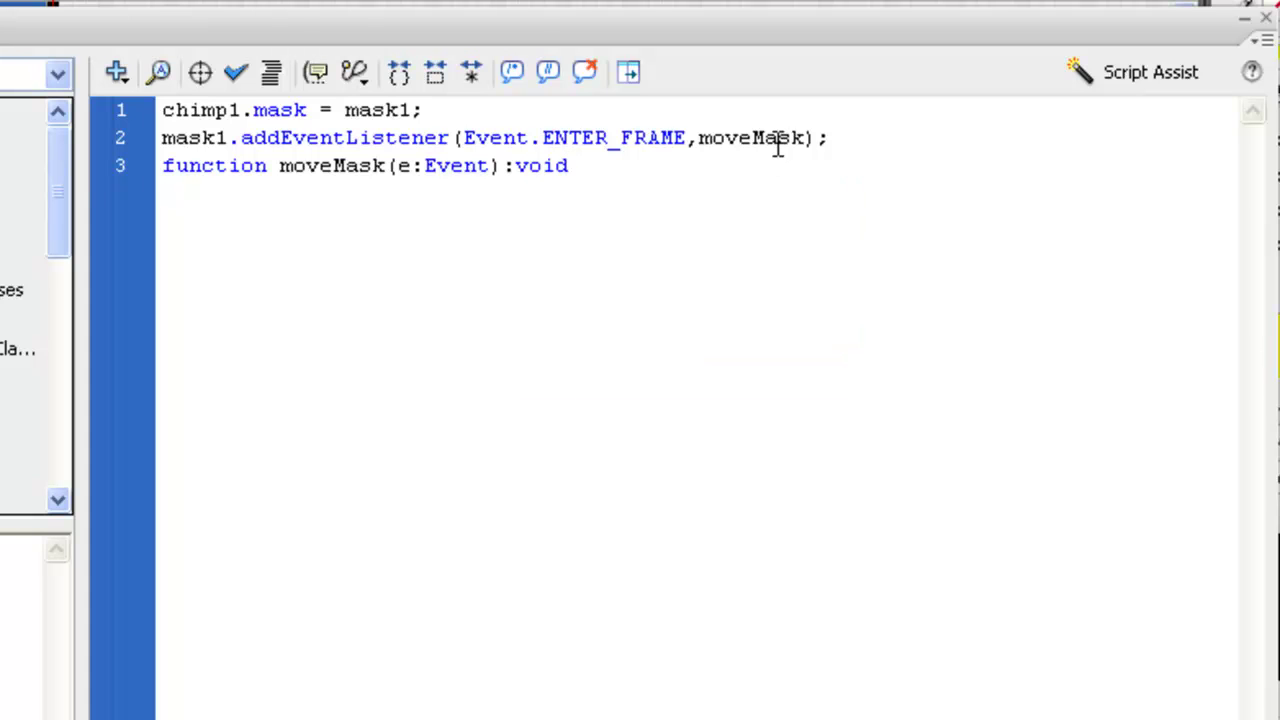
# - Write the moveMask body in braces, setting mask1.x = mouseX and mask1.y = mouseY
pyautogui.press('Return')
pyautogui.write('{')
pyautogui.press('Return')
pyautogui.write('mask1.x')
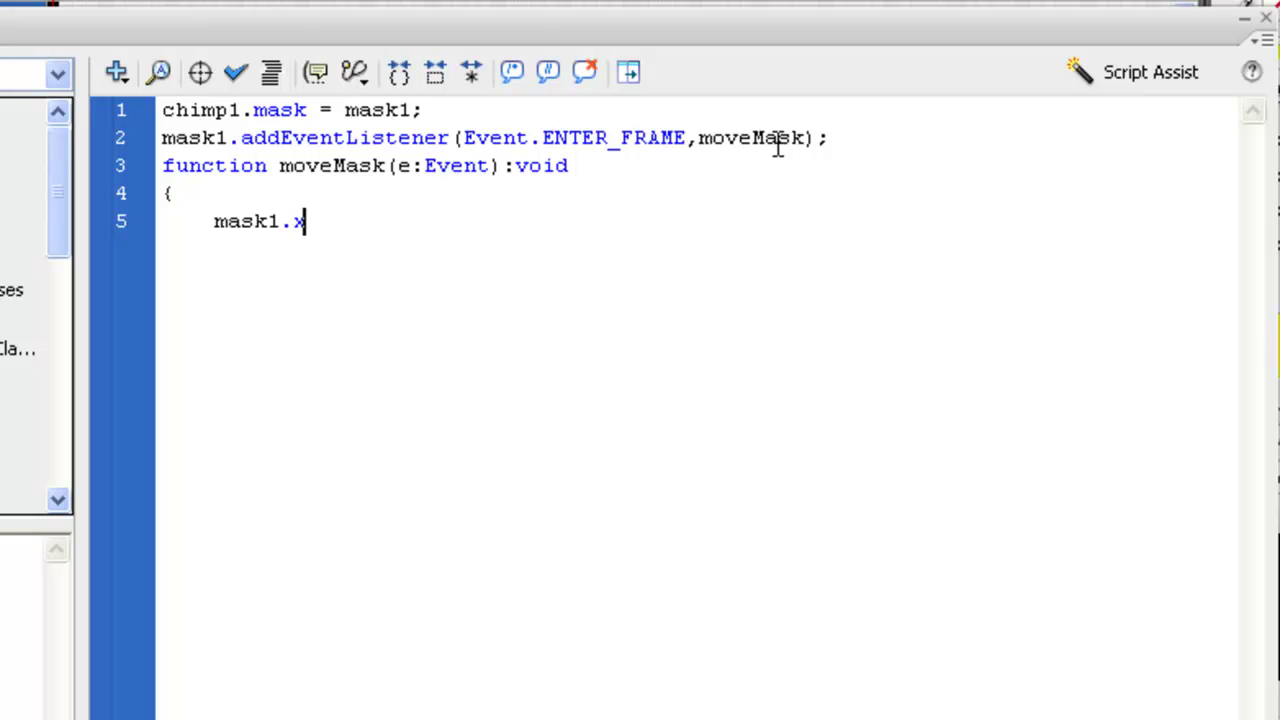
pyautogui.write(' = mouseX ')
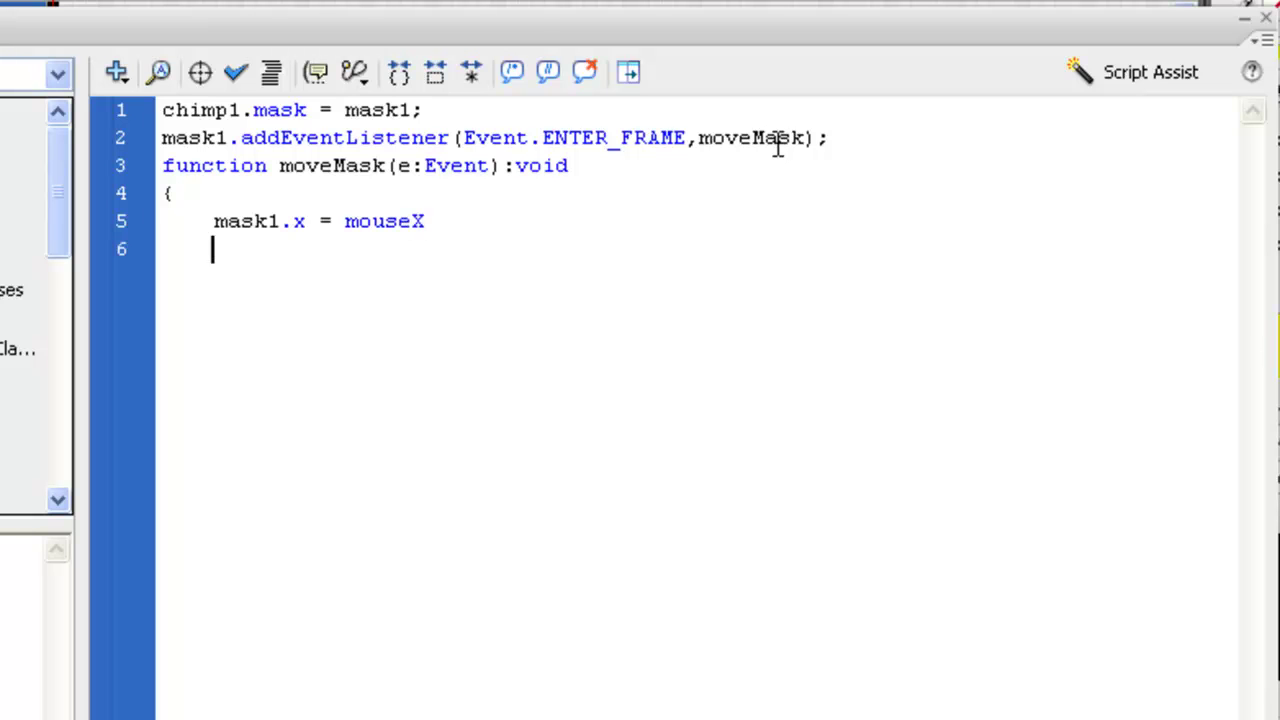
pyautogui.write('mask')
pyautogui.write('1.y = ')
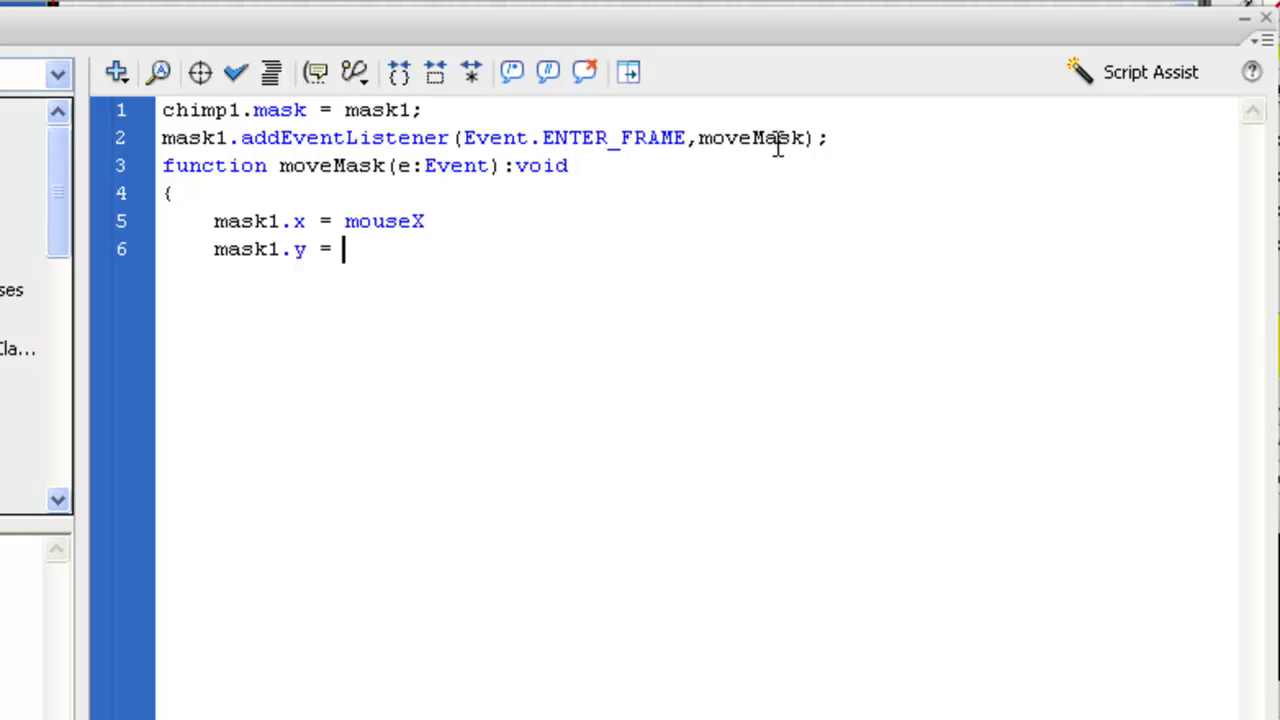
pyautogui.write('mouse')
pyautogui.write('Y')
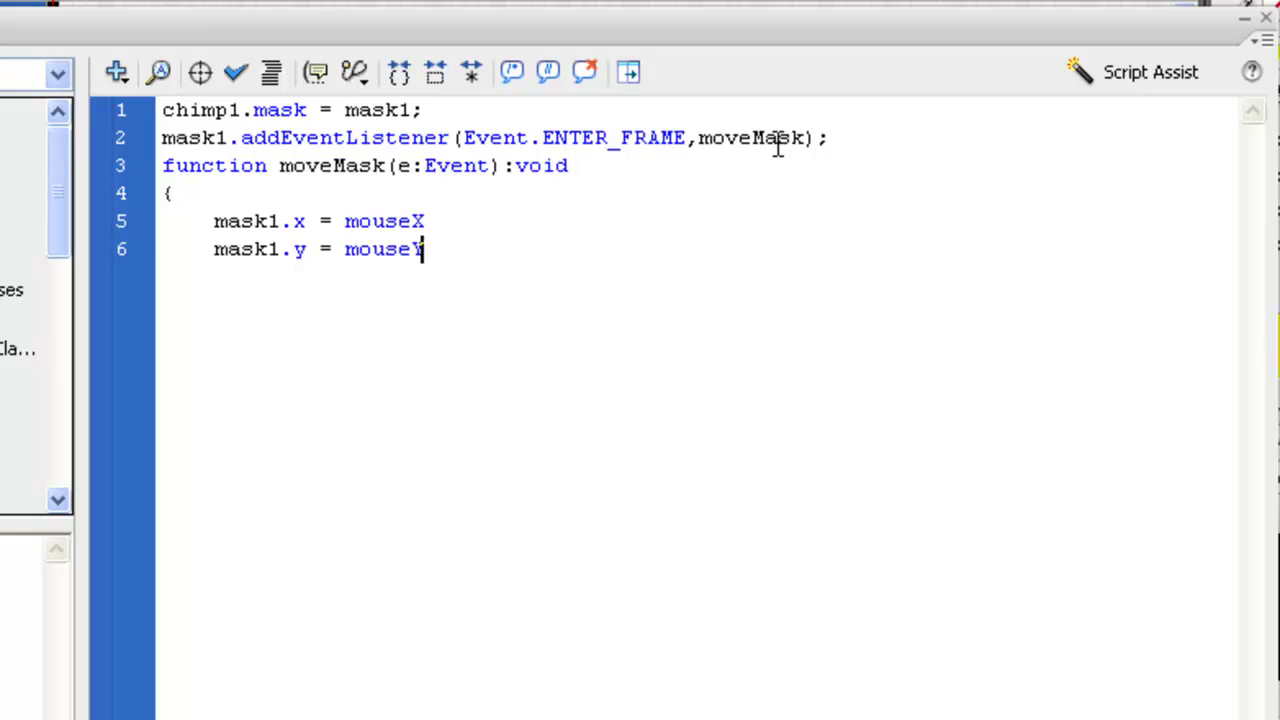
pyautogui.press('Return')
pyautogui.write('}')
# - Highlight the moveMask name and the mask1.x and mask1.y lines, then close the Actions panel
pyautogui.moveTo(305, 166); pyautogui.dragTo(378, 166)
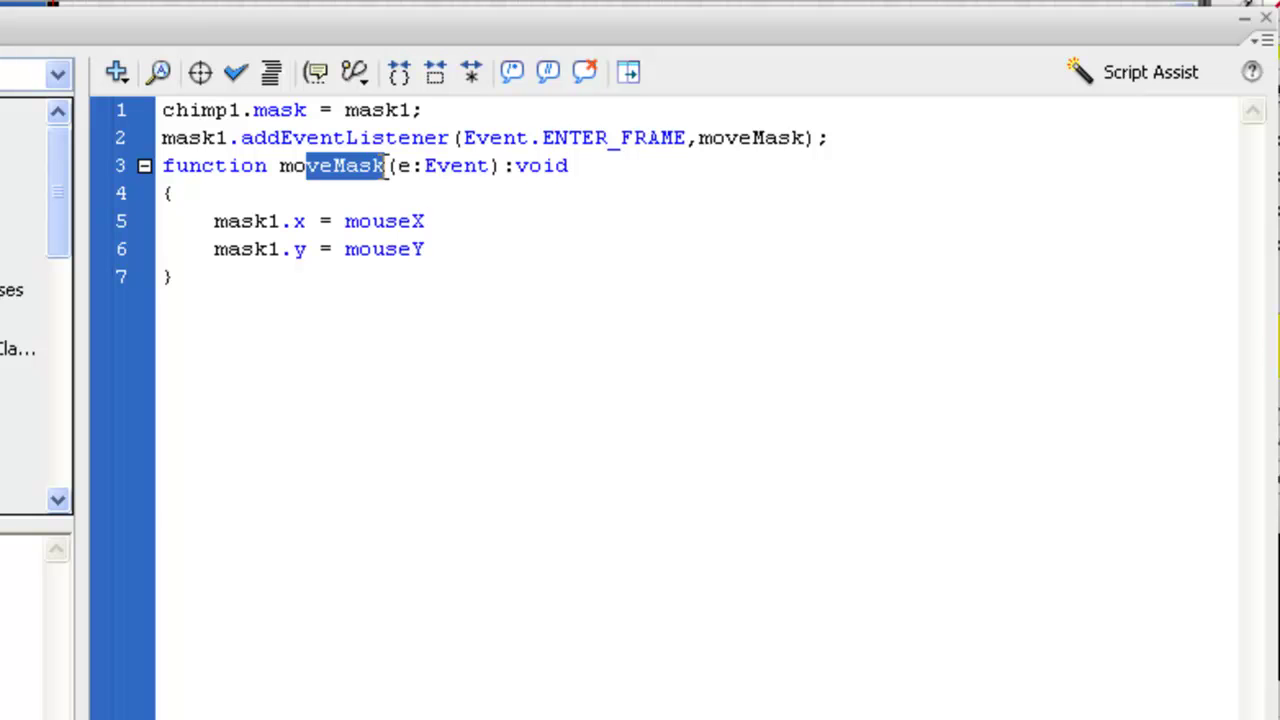
pyautogui.tripleClick(257, 221)
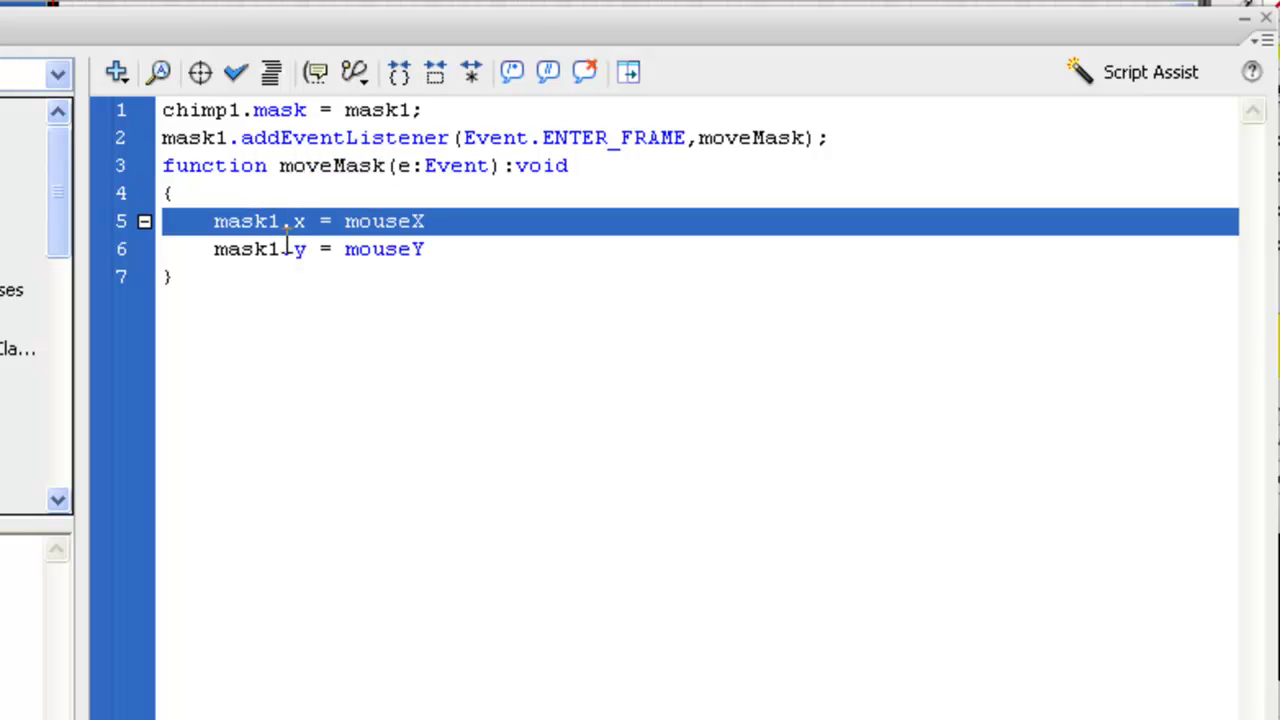
pyautogui.moveTo(280, 249); pyautogui.dragTo(412, 249)
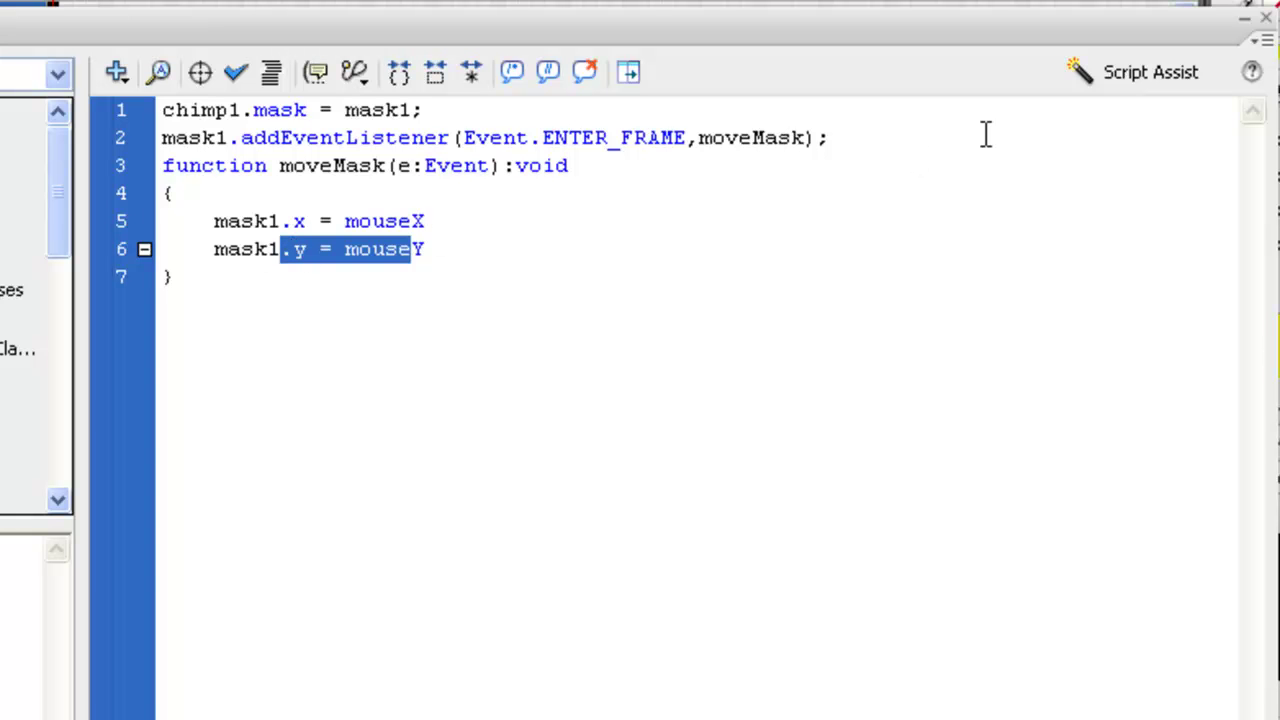
pyautogui.click(1266, 20)
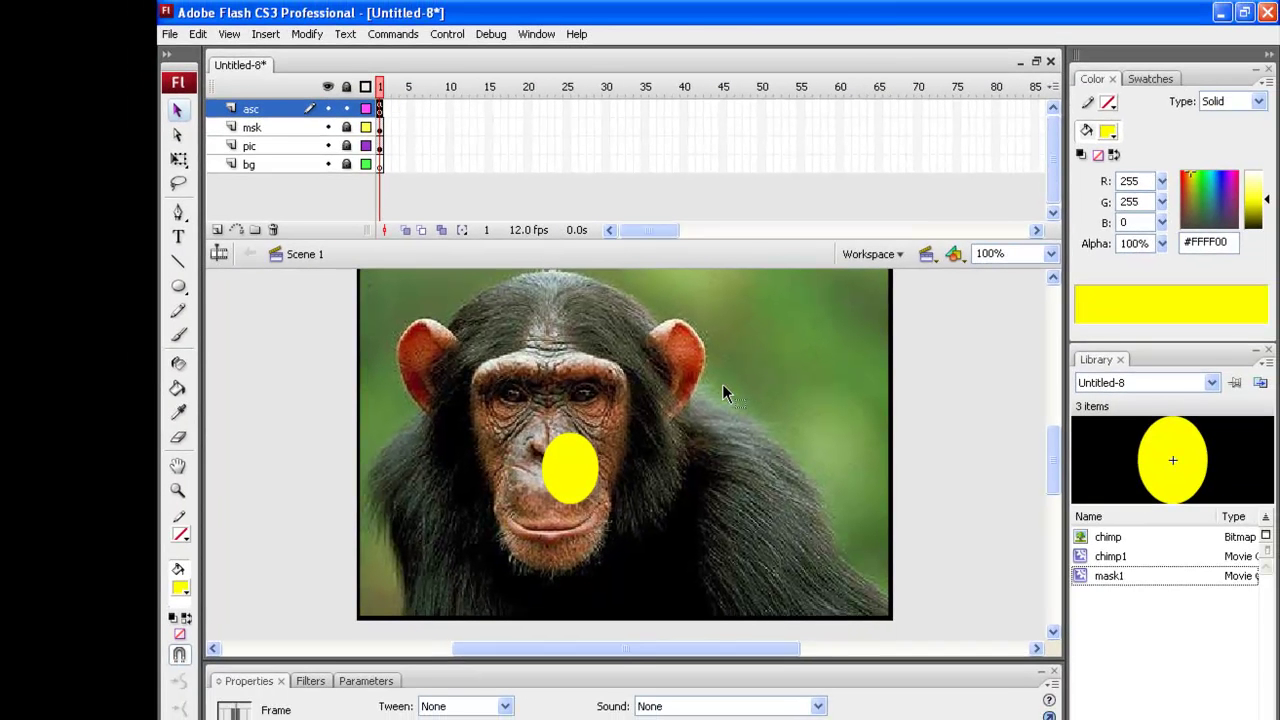
# - Test the movie to preview the spotlight mask, then bring the moveMask script back up
pyautogui.hotkey('ctrl', 'Return')
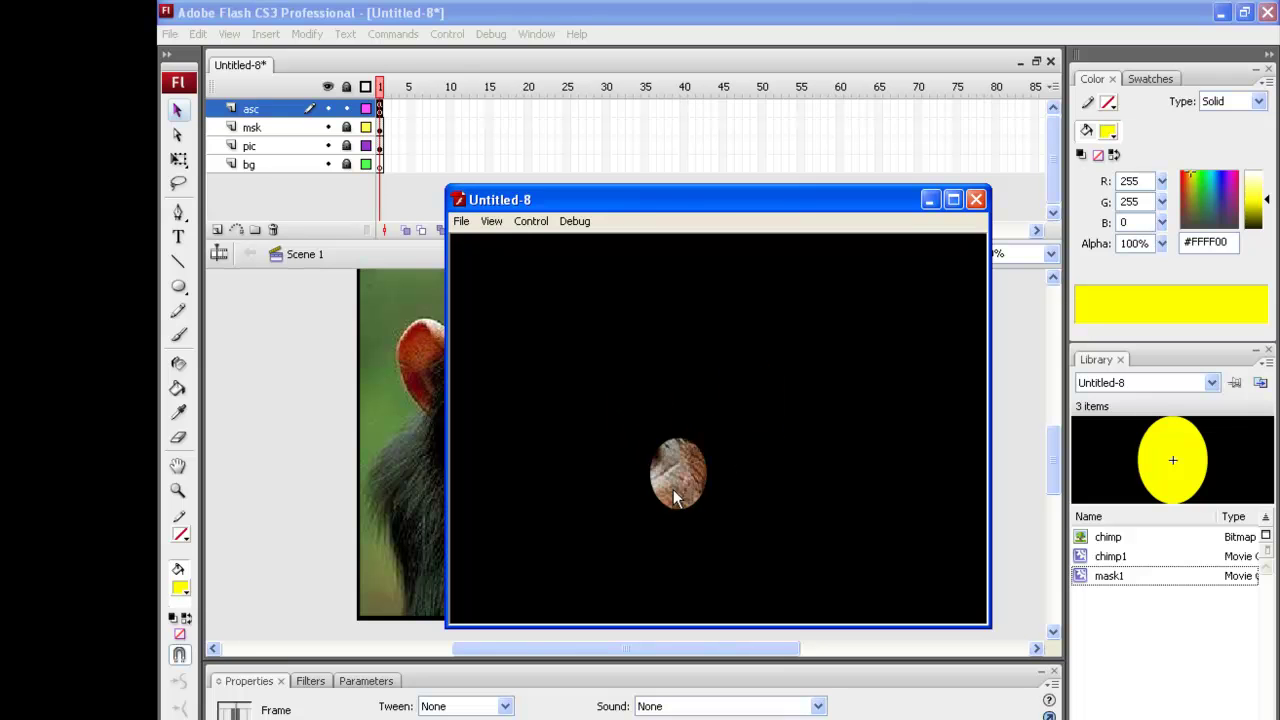
pyautogui.click(976, 199)
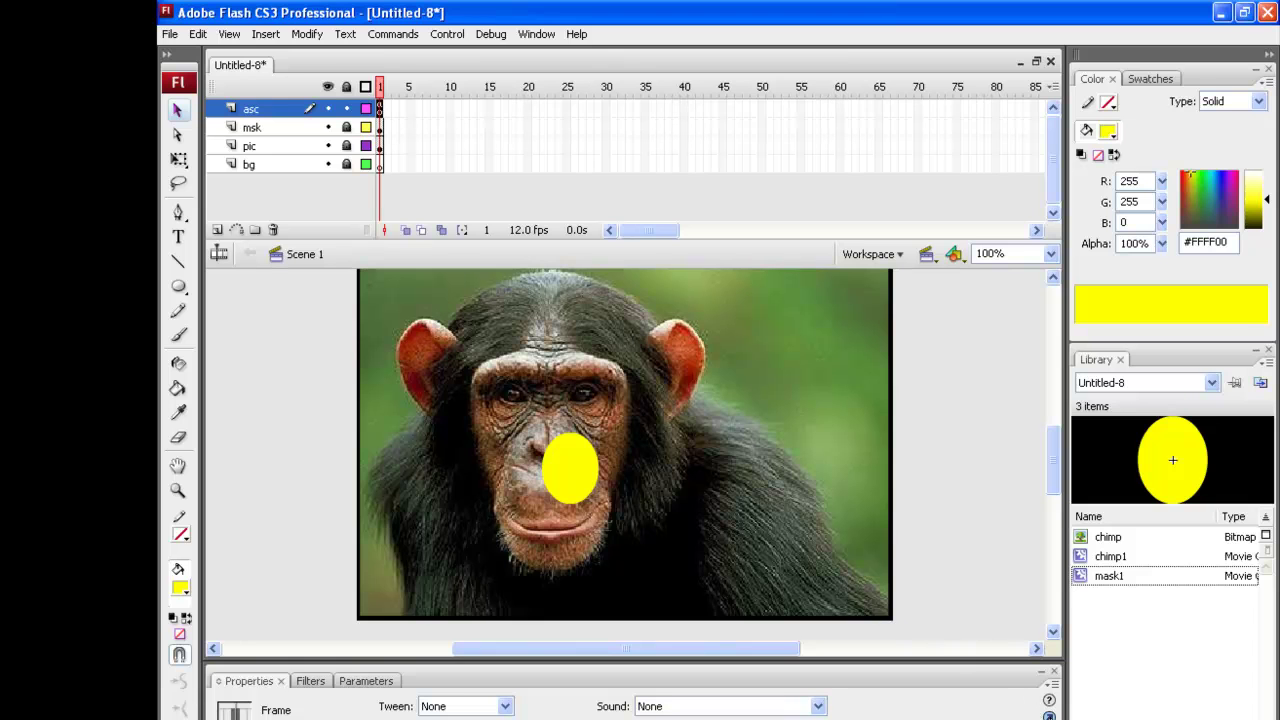
pyautogui.press('F9')
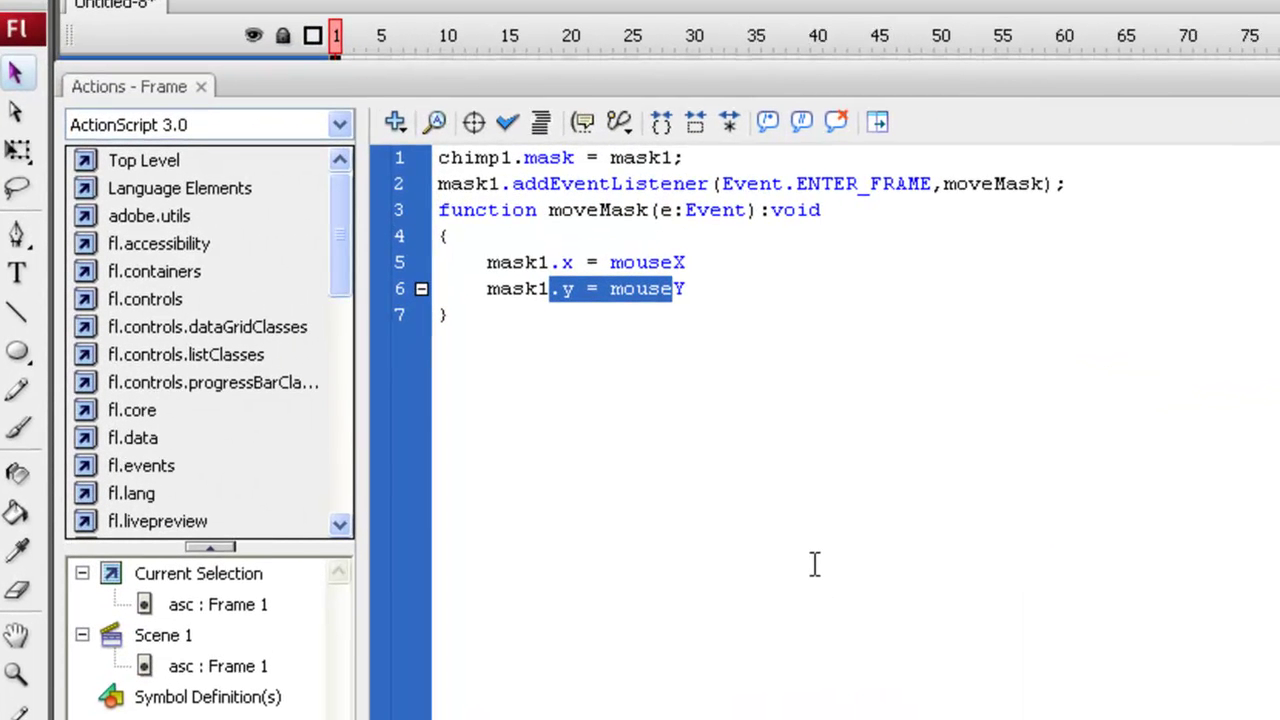